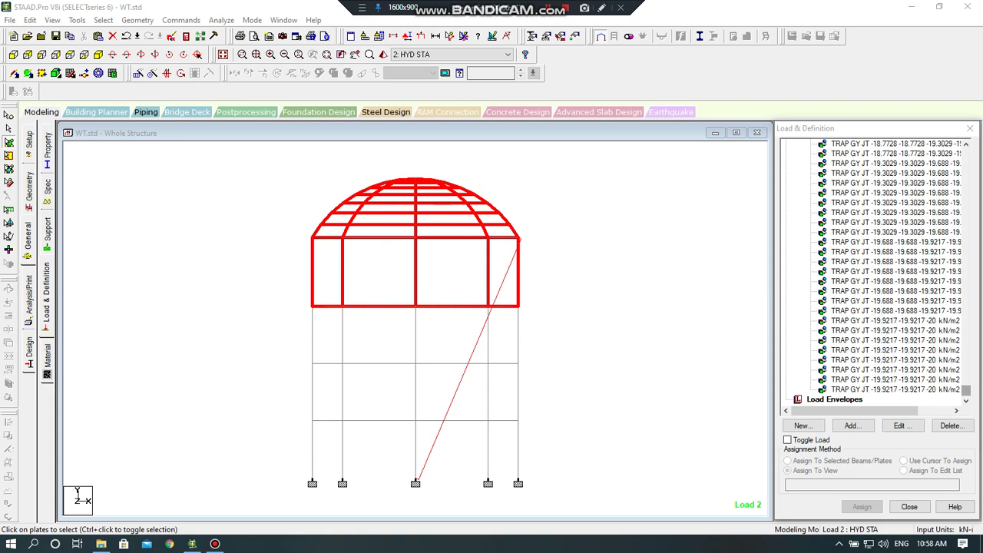
Display the first trapezoidal hydrostatic load of the HYD STA load case on the structure in isometric view.
drag(967, 391, 966, 154)
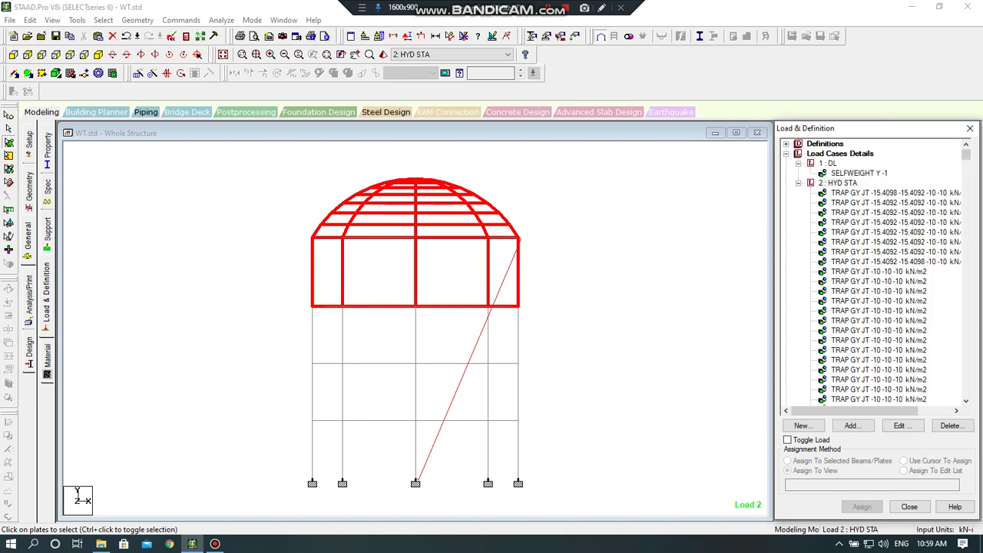
click(895, 193)
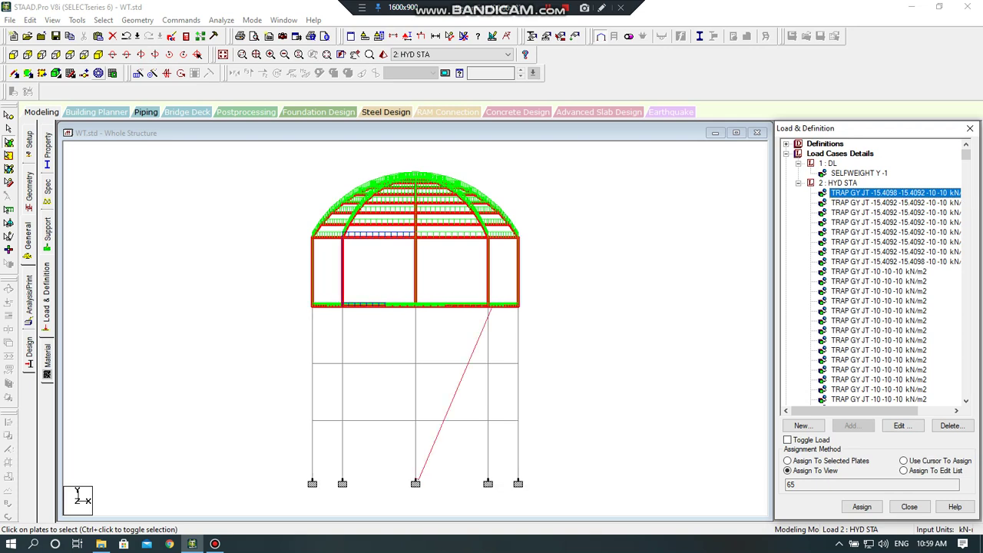
click(99, 54)
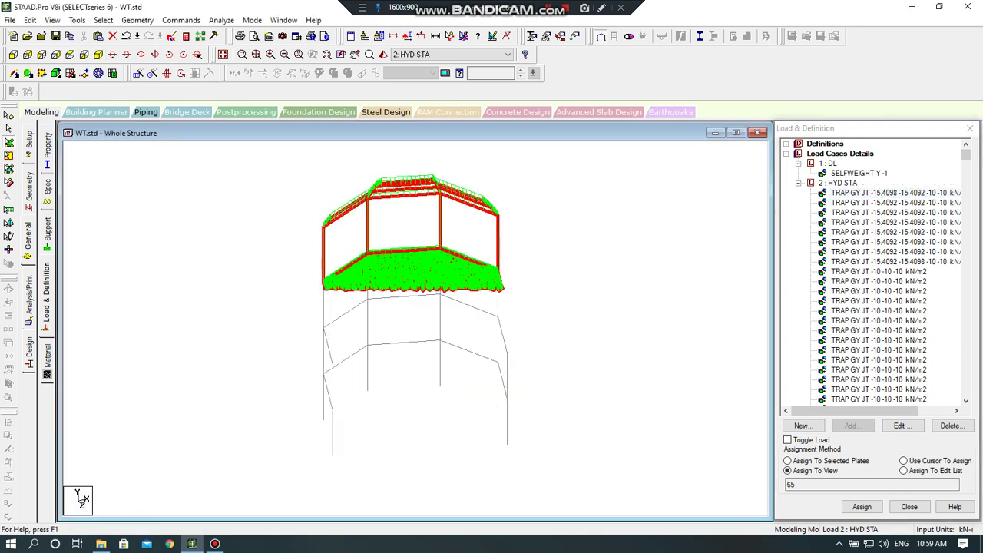
Generate automatic load combinations from the ACI code, category Table1, and add them to the load cases.
click(841, 154)
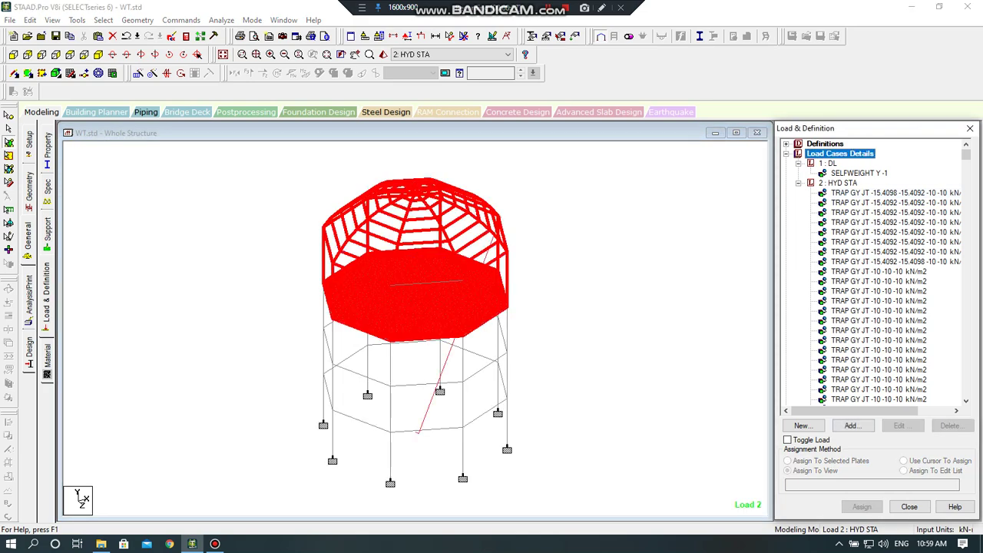
click(854, 426)
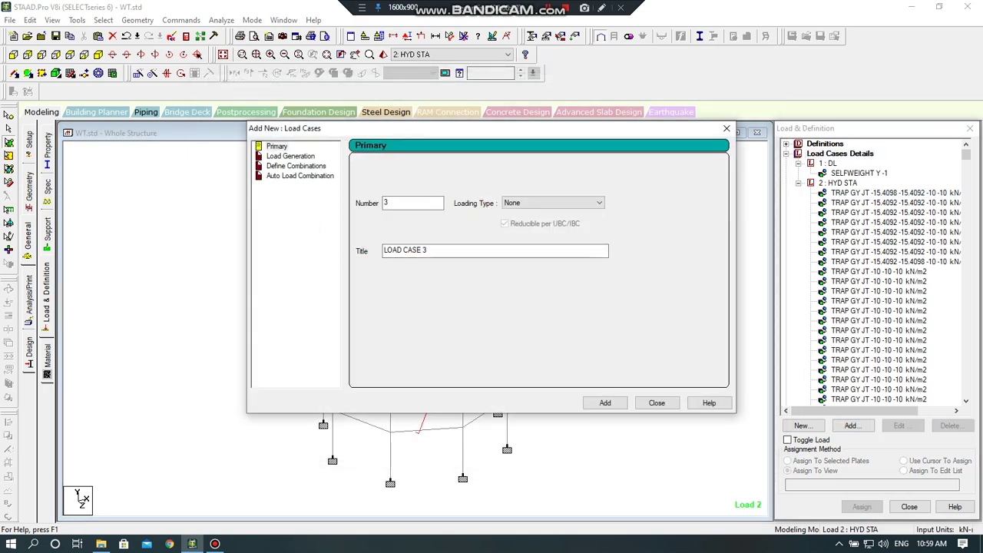
click(301, 176)
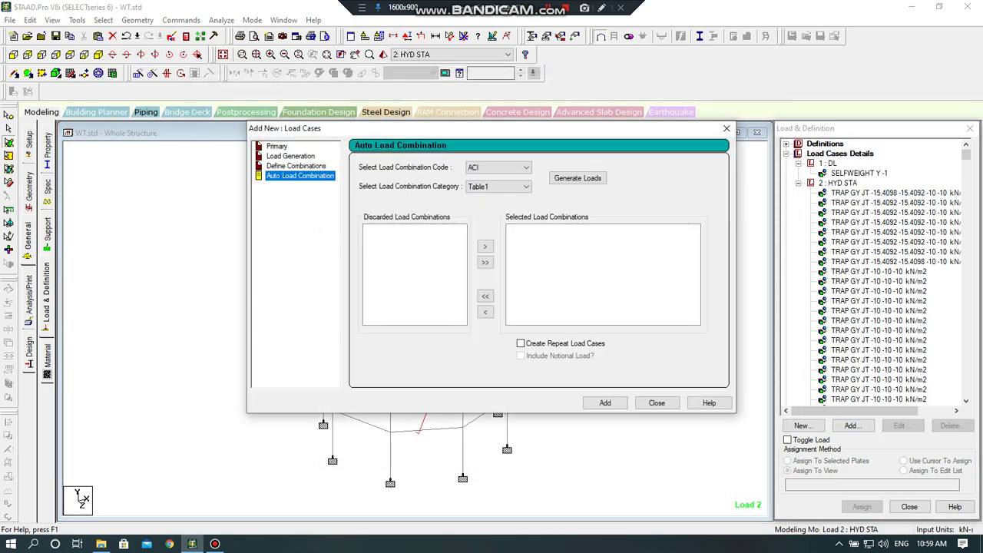
click(498, 167)
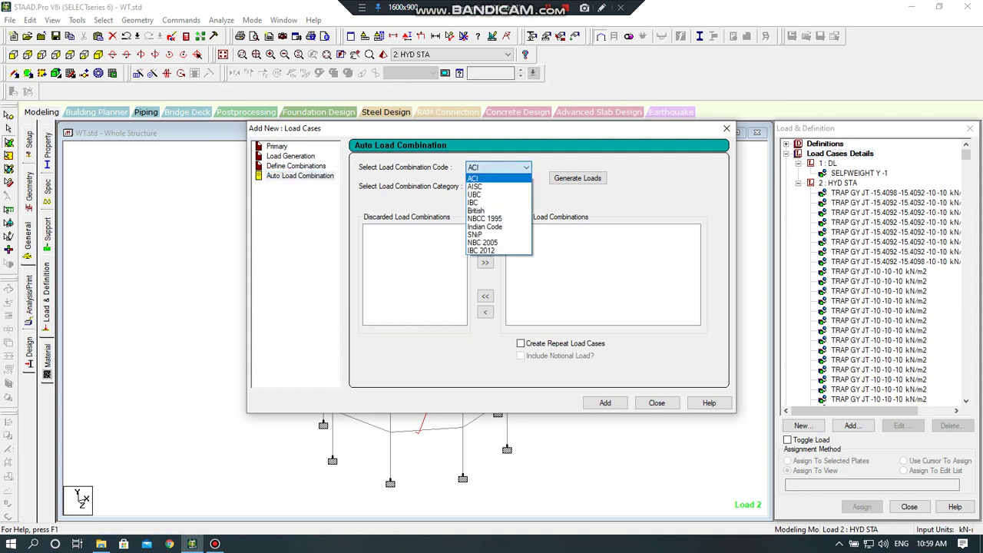
click(473, 178)
click(578, 178)
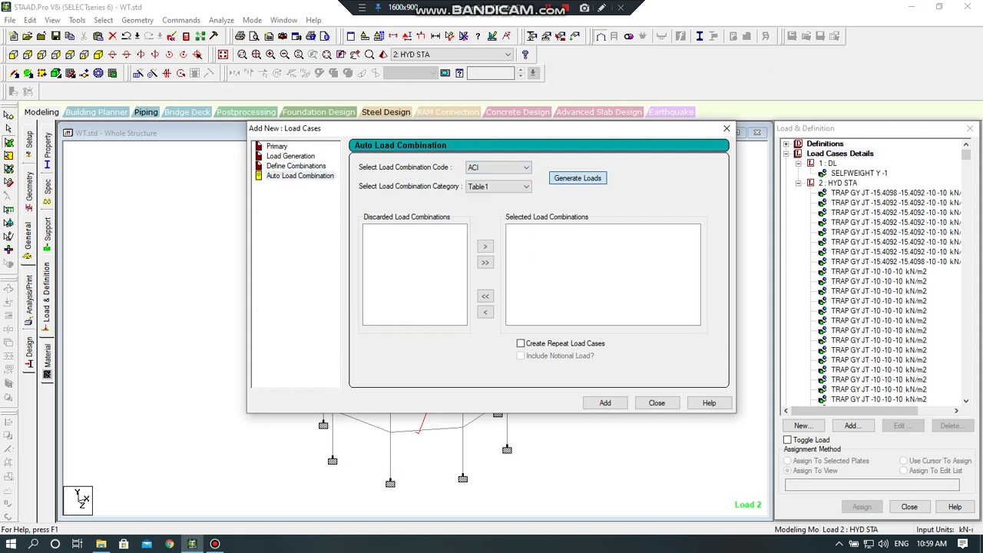
click(606, 403)
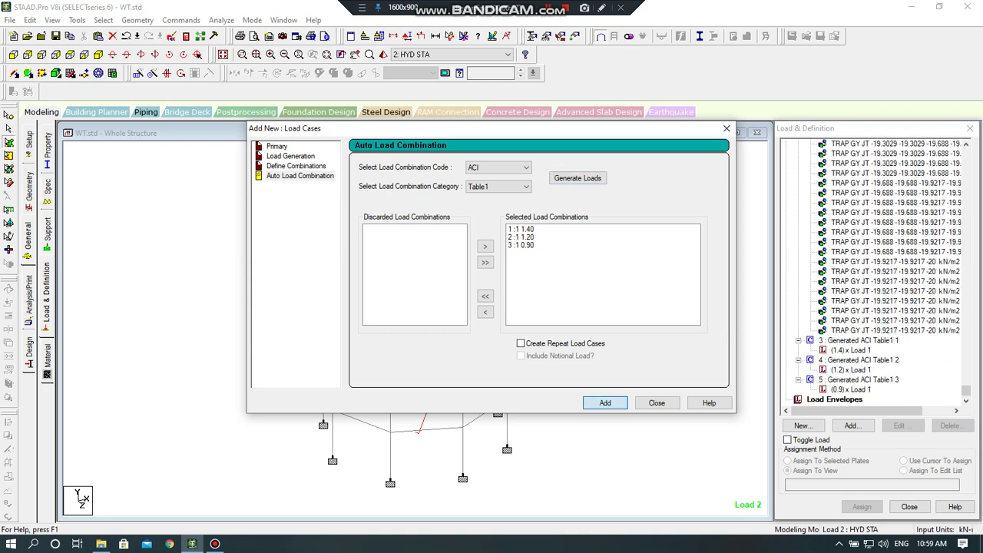
click(657, 403)
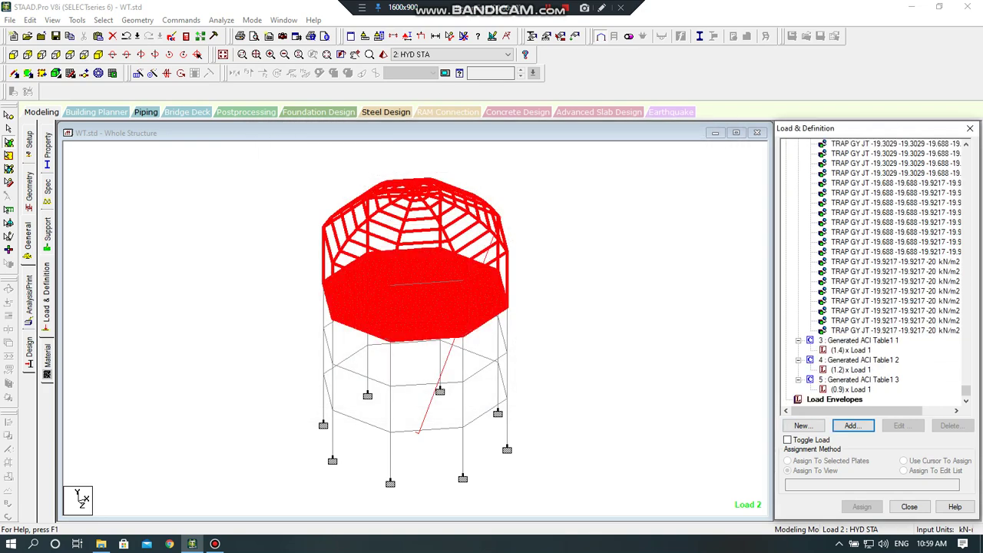
click(909, 507)
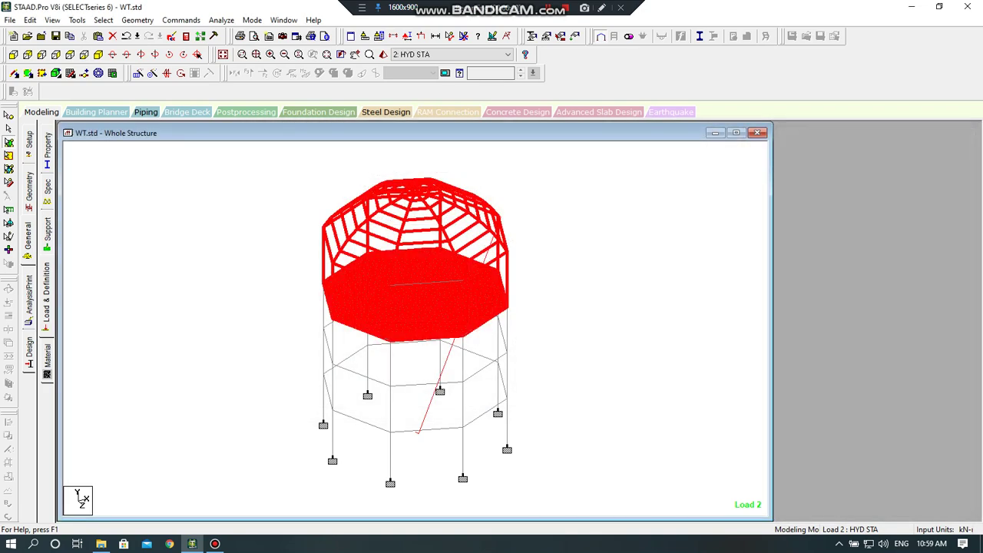
Add a Perform Analysis command with the No Print option.
click(30, 293)
click(453, 404)
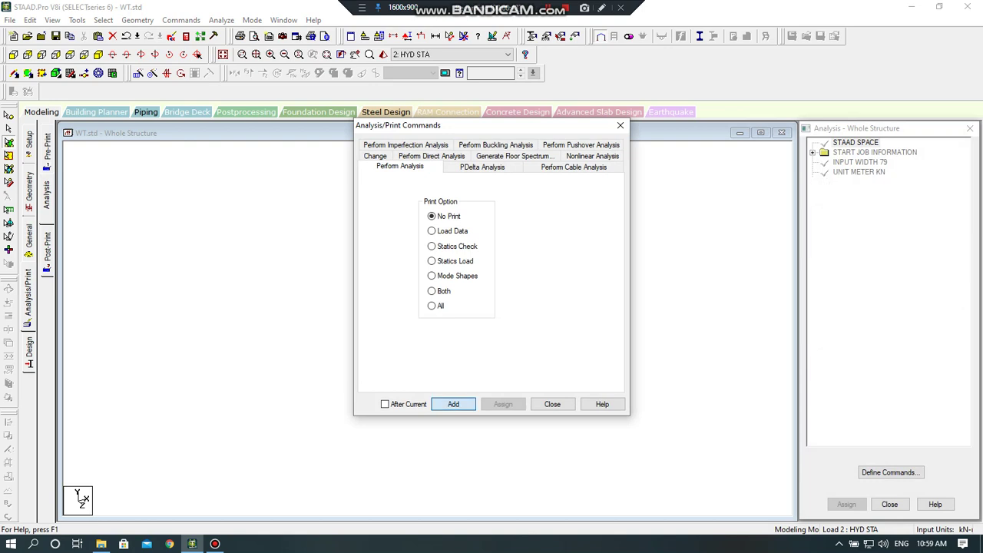
click(553, 404)
Run the analysis, saving the modified structure, and check the error and warning summary of the run.
click(221, 20)
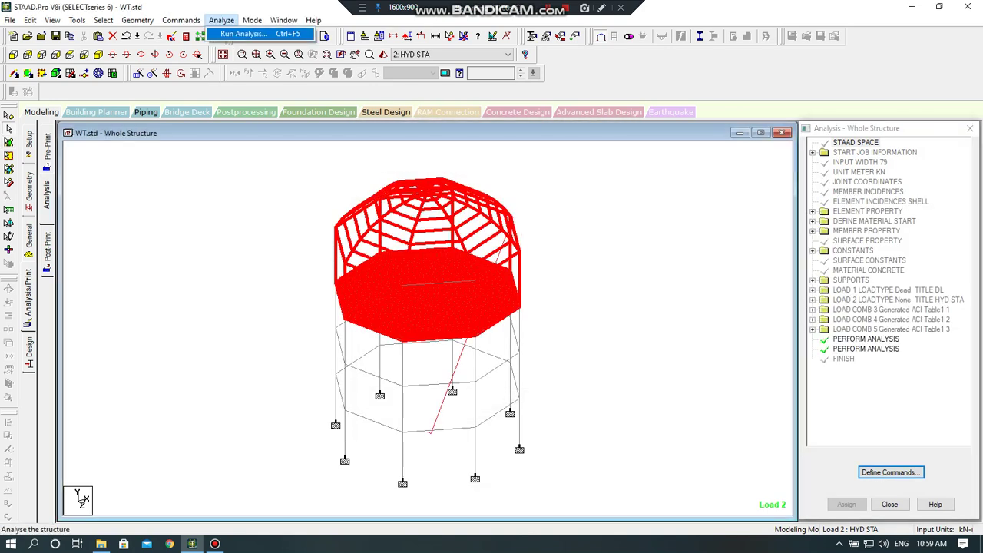
key(Return)
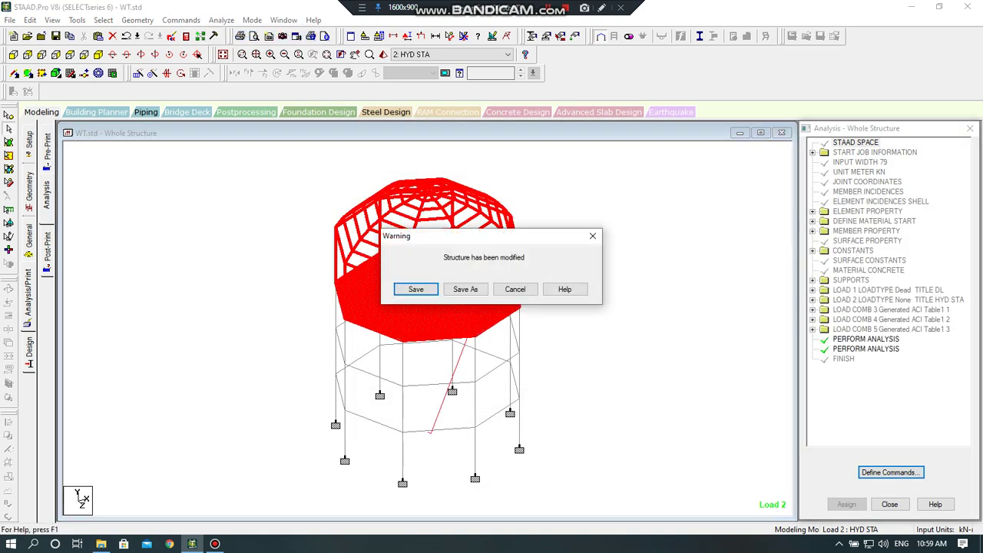
key(Return)
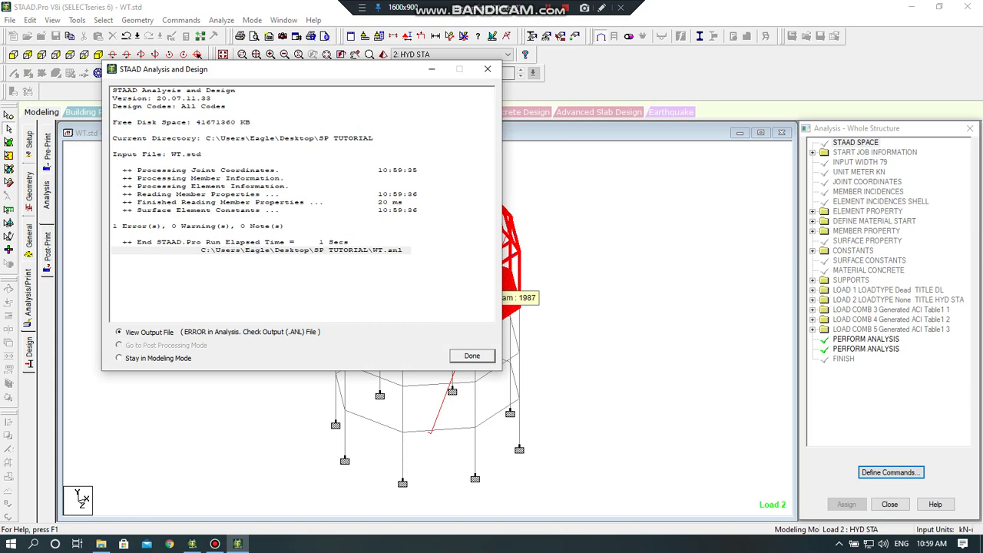
click(200, 227)
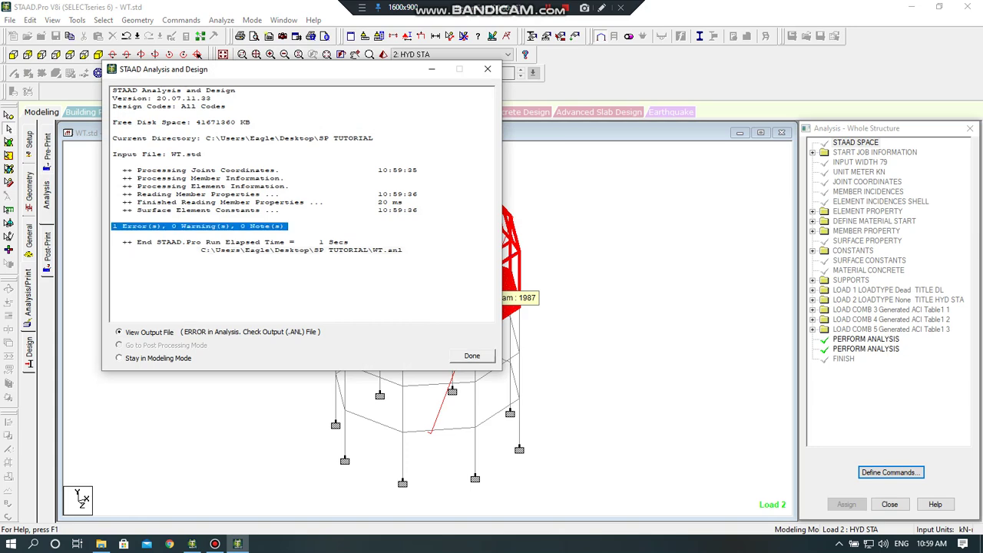
click(473, 355)
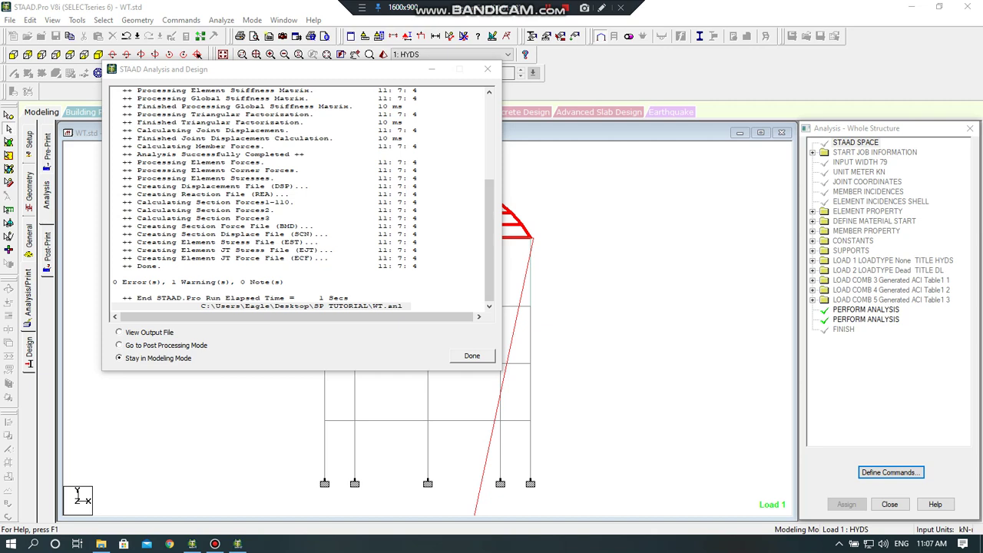
Open the analysis output file and examine where its listed warning occurs.
click(120, 332)
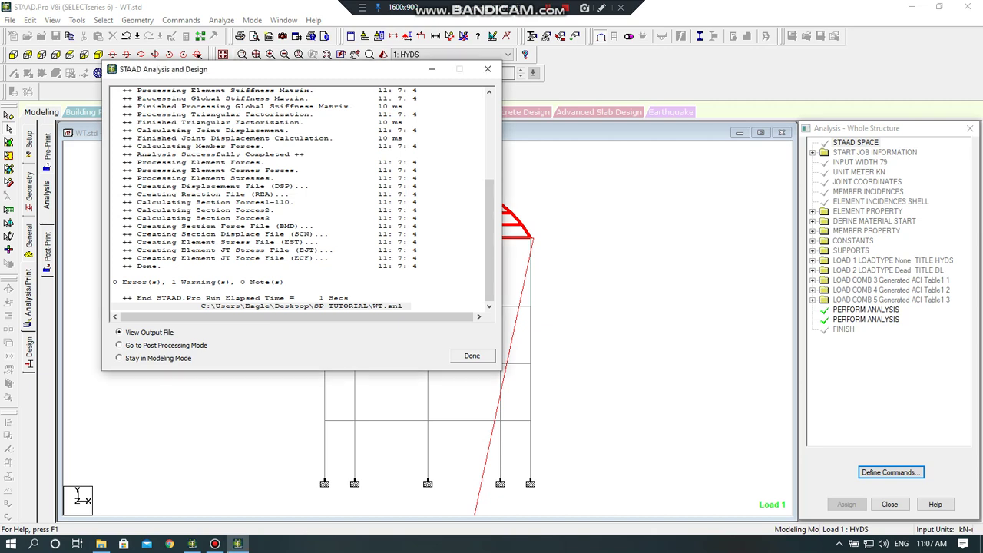
click(472, 356)
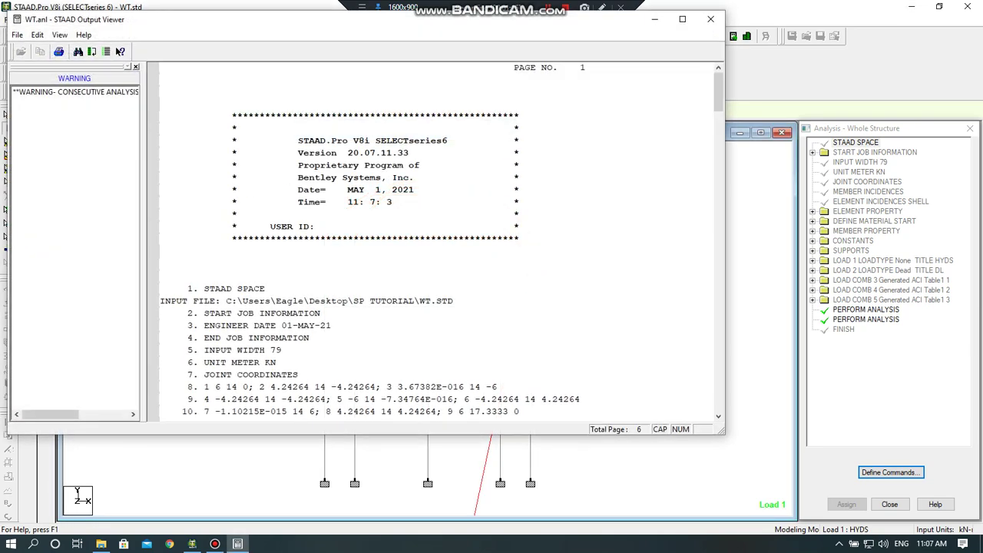
click(75, 92)
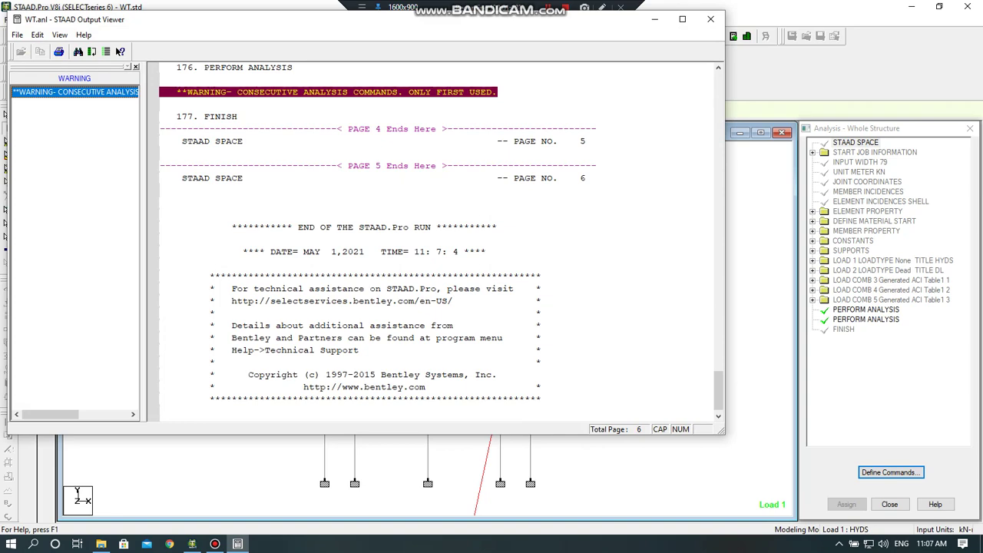
click(710, 18)
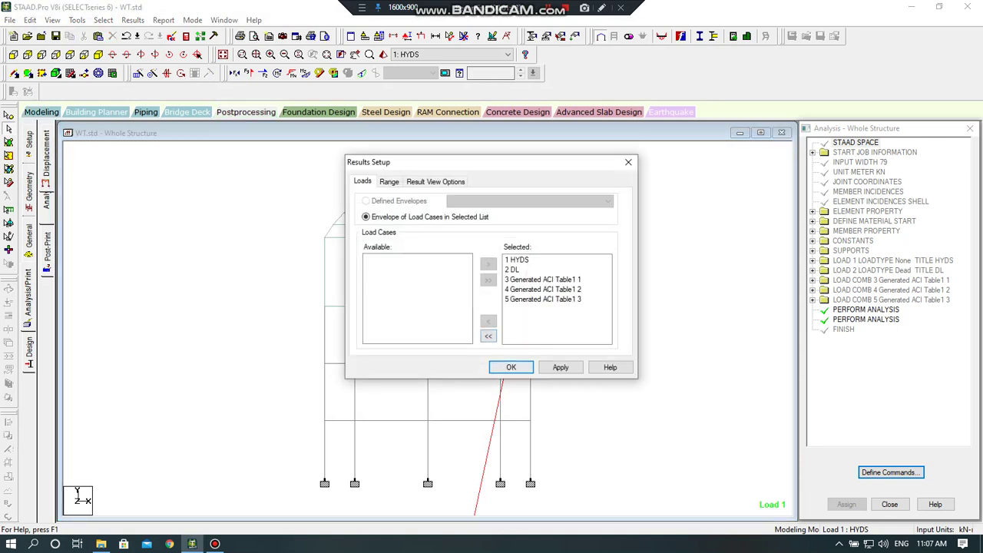
Accept all listed load cases for the results setup and show the HYDS deflected shape in isometric view.
click(511, 367)
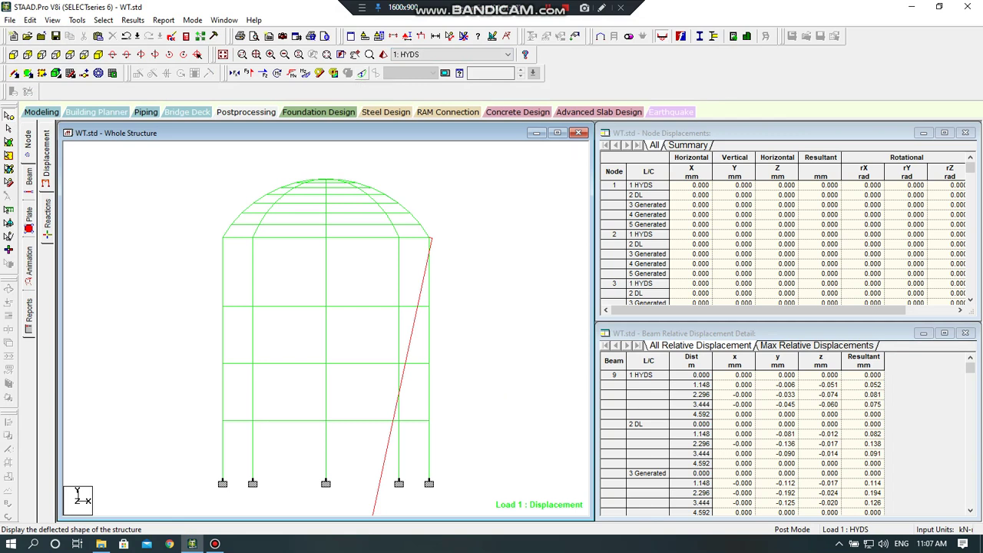
click(97, 55)
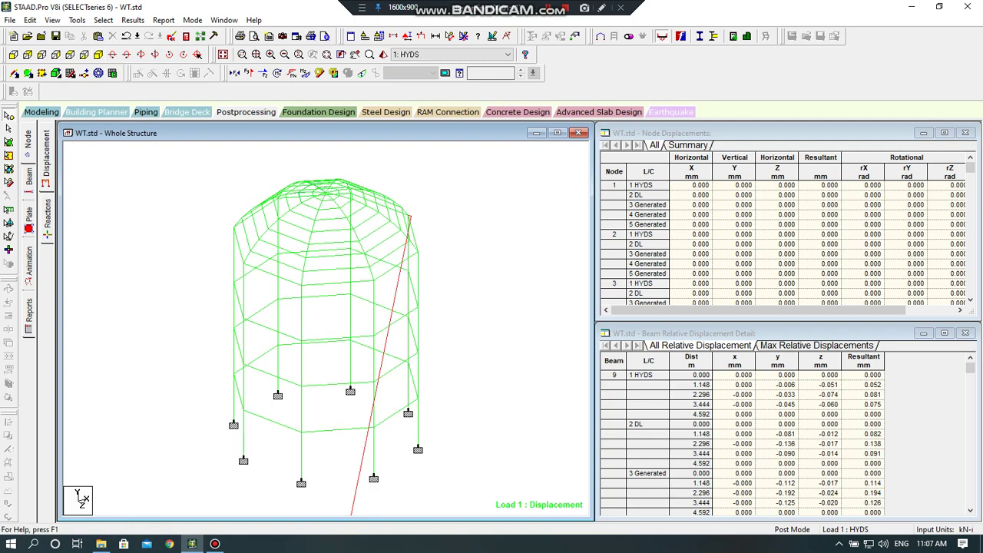
click(362, 74)
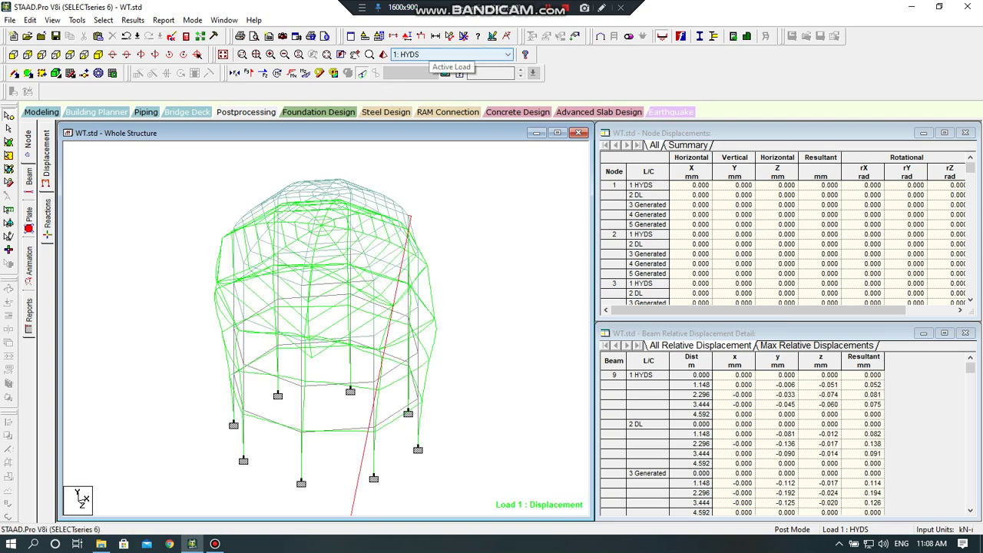
Switch the active load case to 2: DL, view its deflected shape, and turn the displacement display off.
click(450, 54)
click(415, 75)
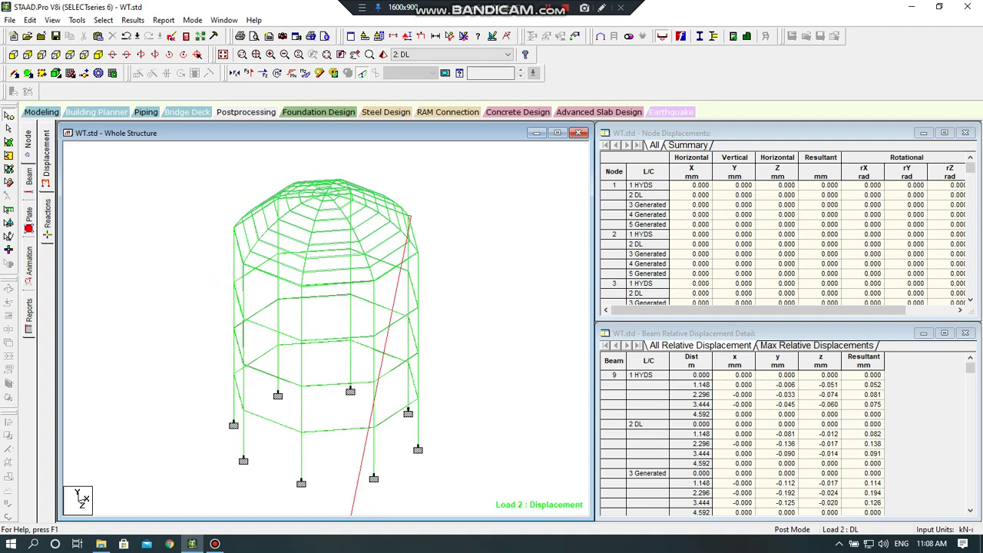
click(362, 73)
View the bending Z, bending Y and shear Y diagrams of the structure for the DL load case.
click(306, 73)
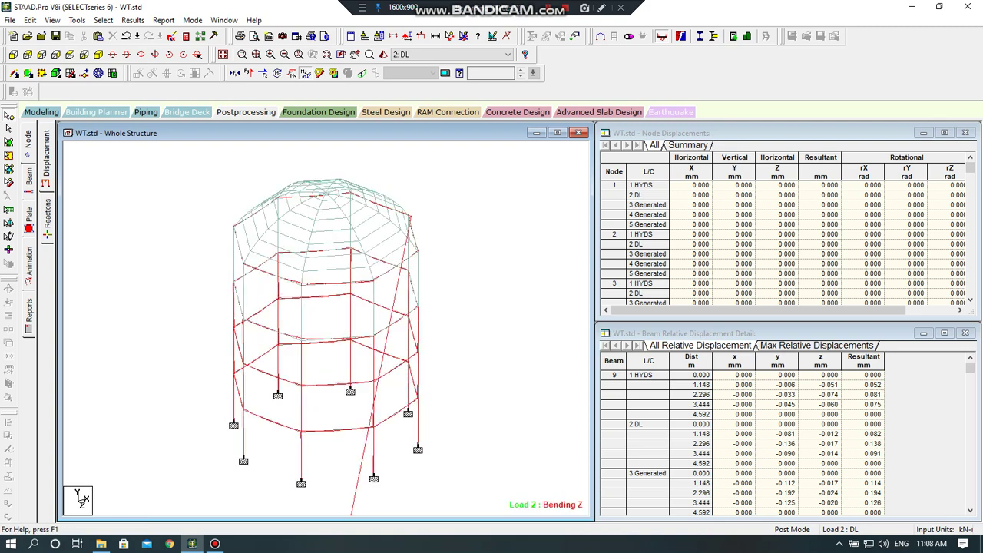
click(292, 73)
click(306, 73)
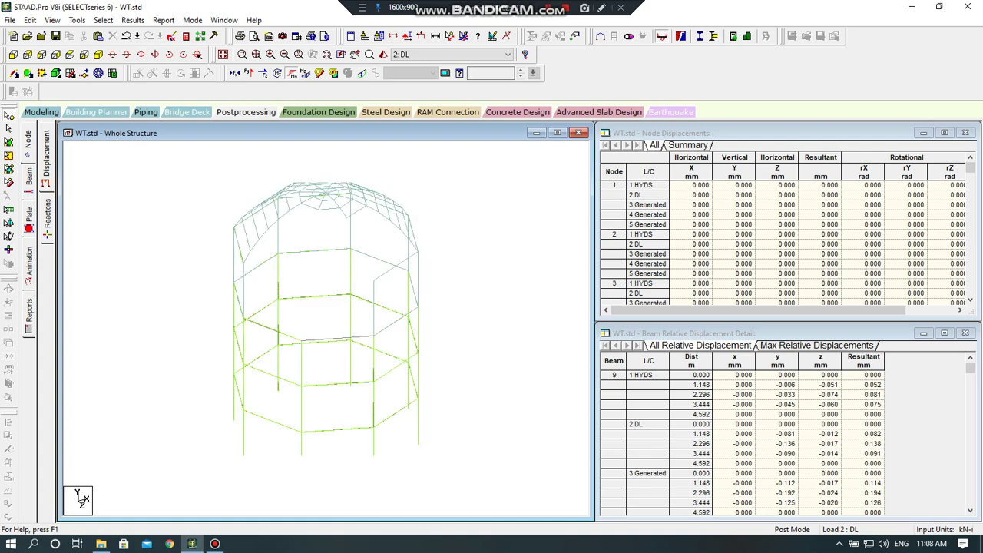
click(292, 73)
click(249, 73)
click(264, 73)
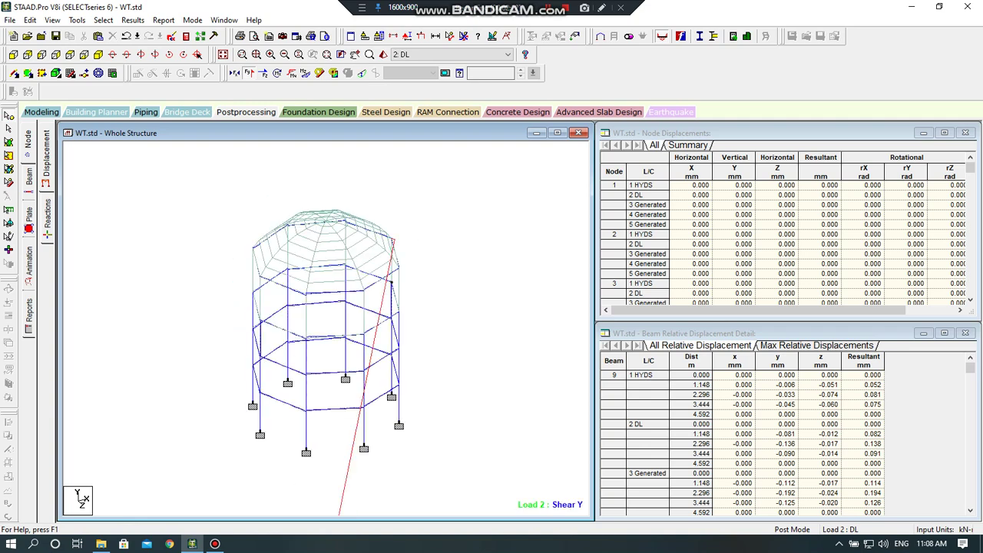
Return to modeling and start the concrete design with ACI 318 2011 as the current code.
click(41, 112)
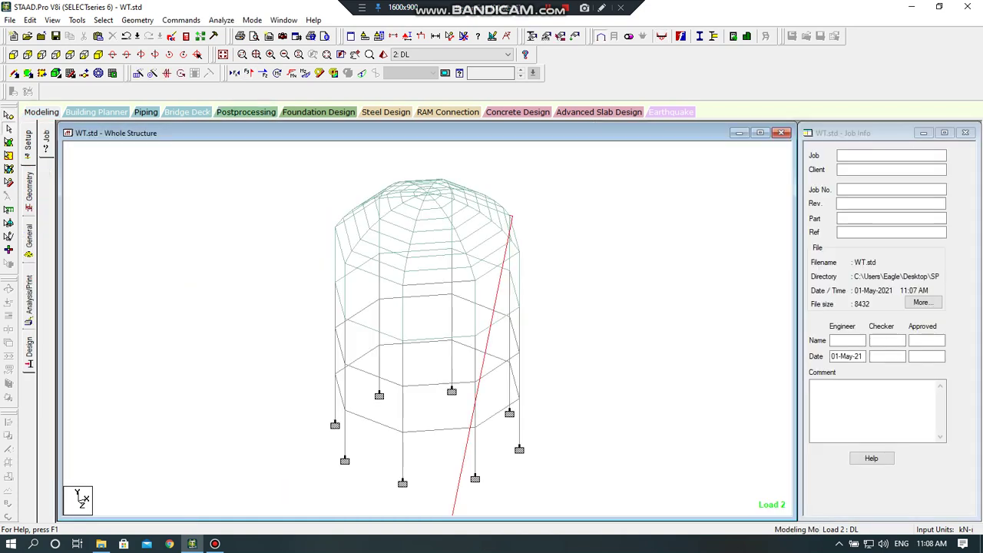
click(29, 236)
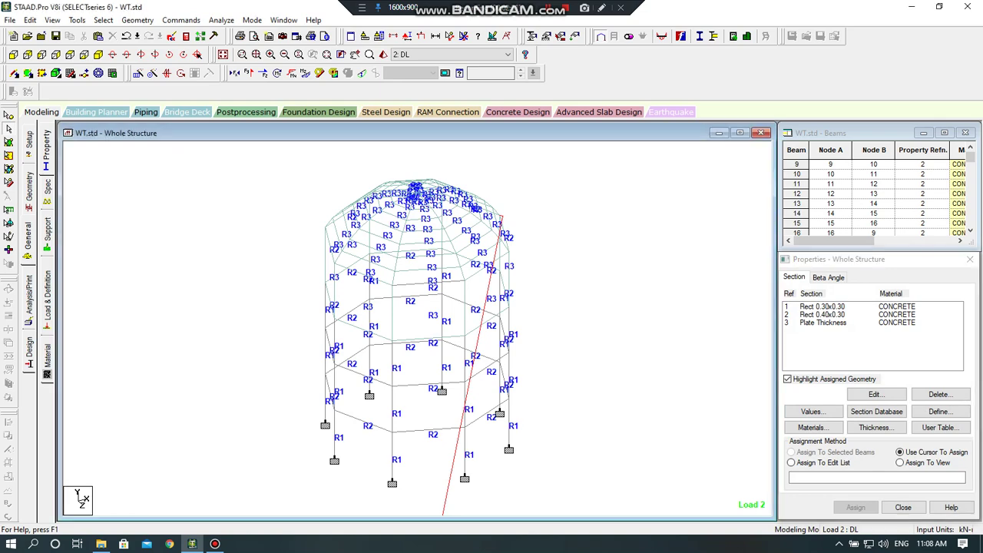
click(28, 348)
click(47, 184)
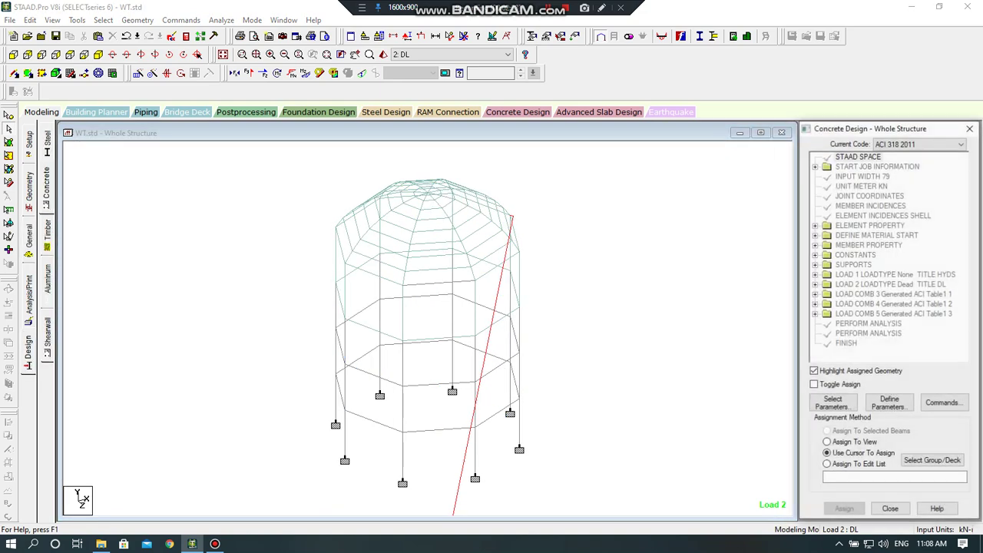
click(961, 144)
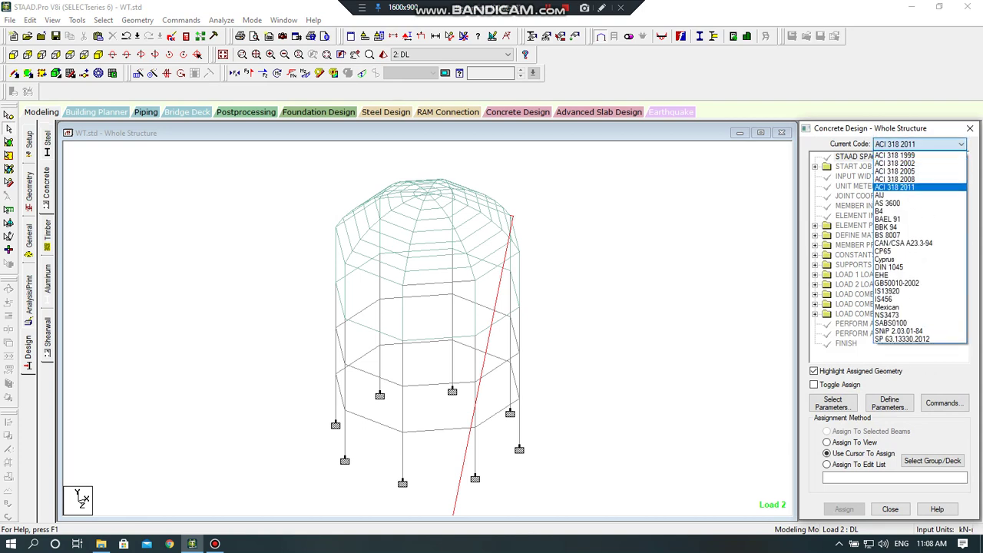
click(896, 187)
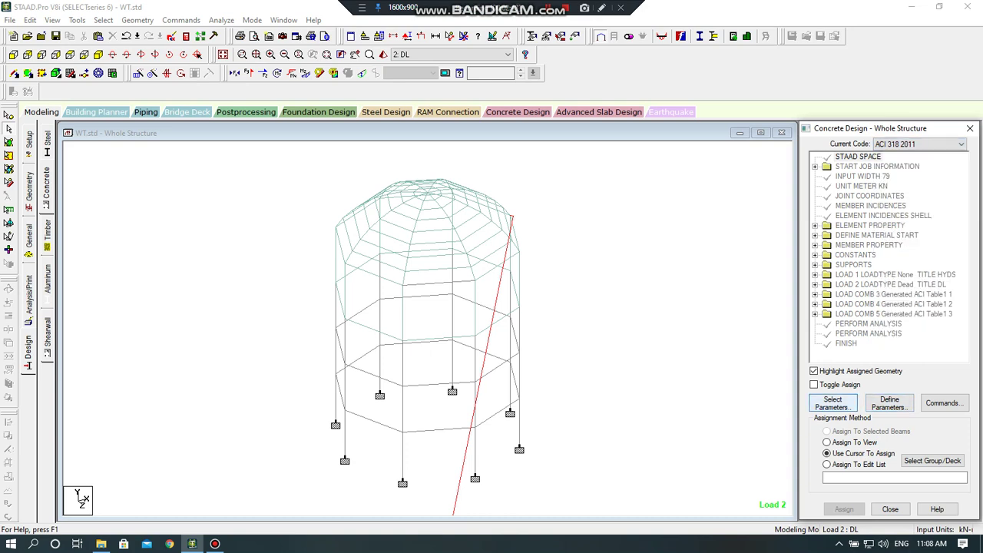
Add design parameters CLB for a bottom clear cover of 0.0381 m and FC for a concrete strength of 30000 kN/m2.
click(889, 402)
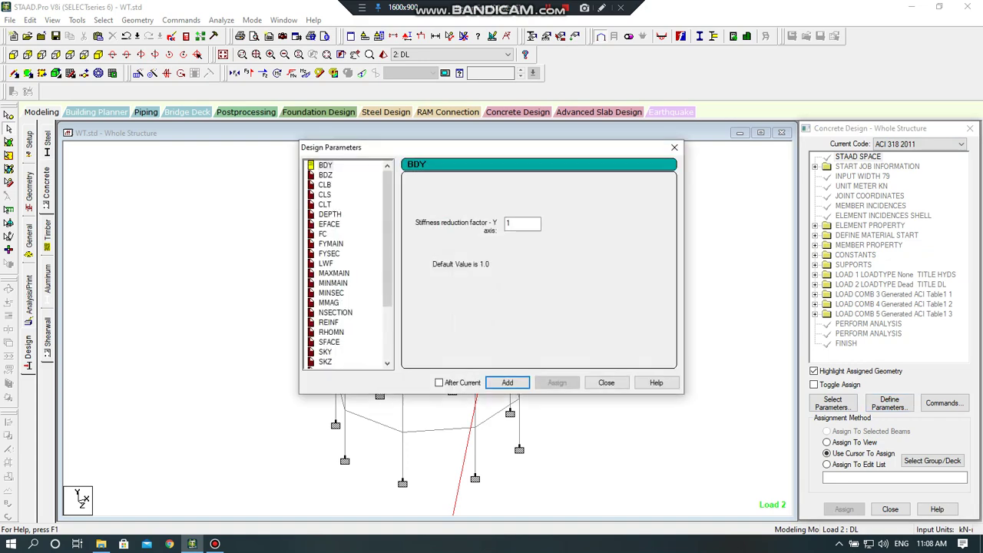
click(325, 185)
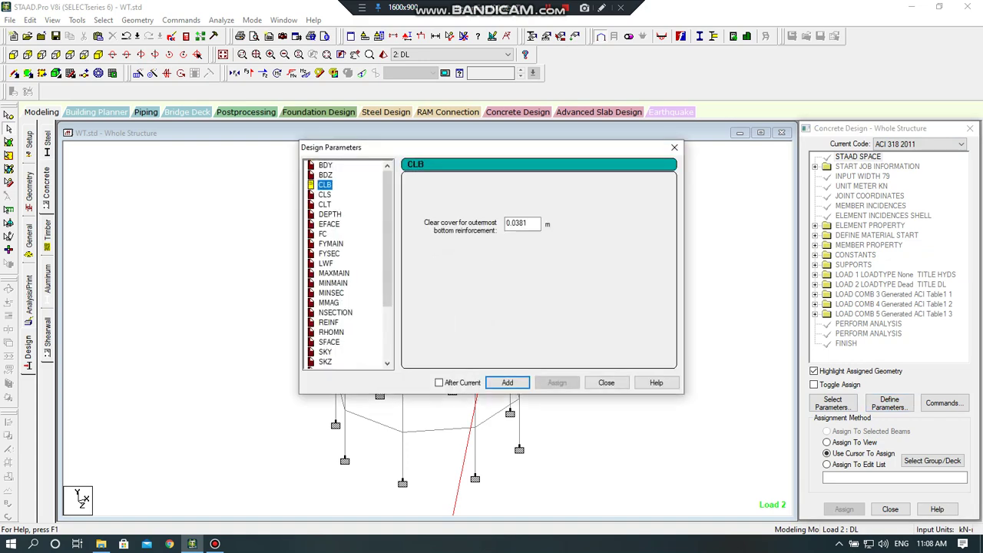
click(507, 382)
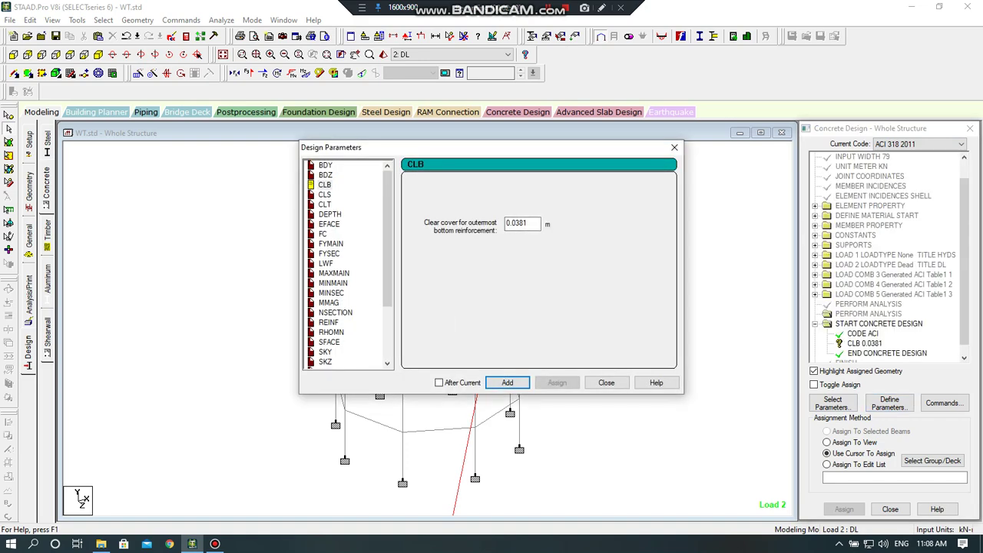
click(323, 234)
key(Tab)
text(30000)
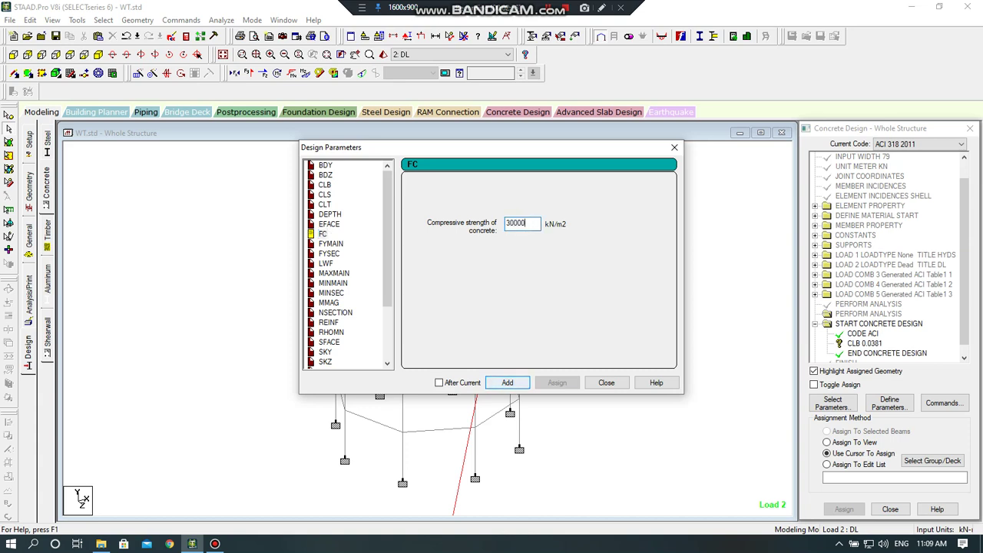
click(507, 382)
Add the steel yield strength parameters FYMAIN and FYSEC, each set to 550000 kN/m2.
click(331, 244)
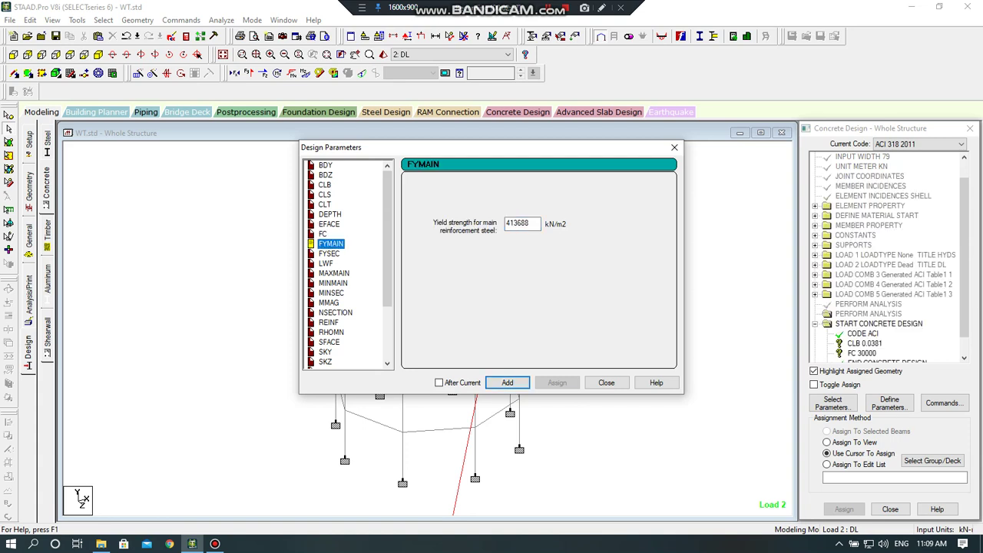
key(Tab)
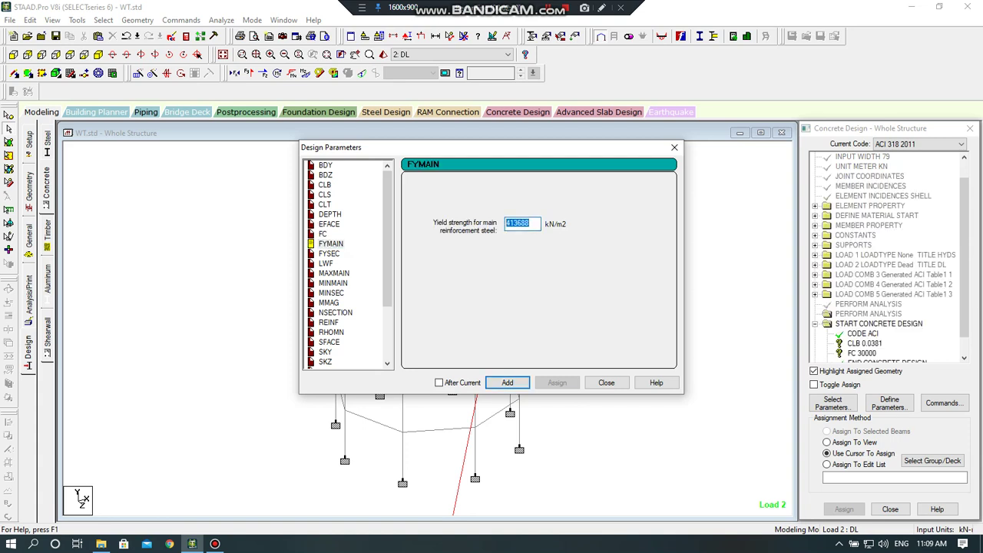
text(550000)
click(508, 382)
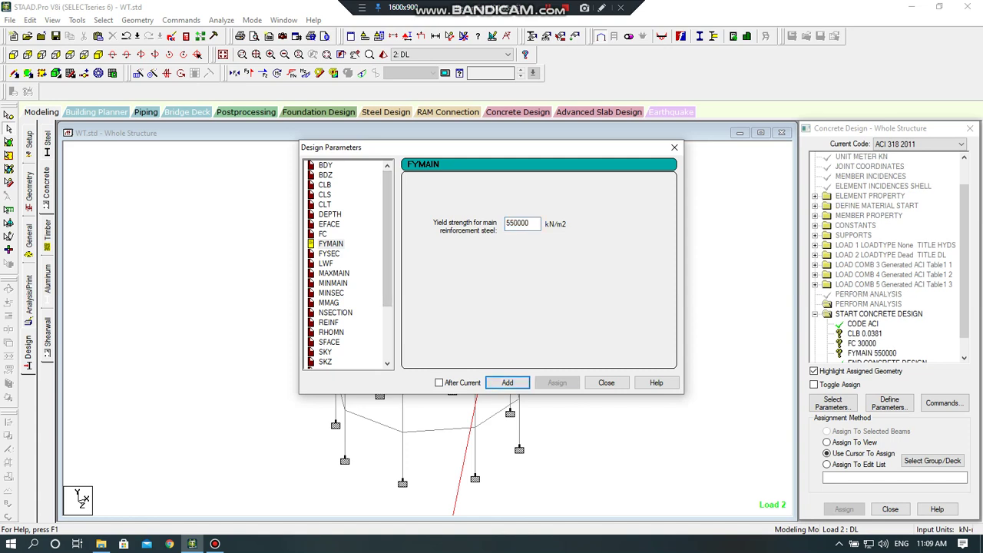
click(330, 253)
double_click(519, 223)
text(550000)
key(Return)
Add the main reinforcement bar size limits MAXMAIN 20 and MINMAIN 16, and finish defining parameters.
click(334, 283)
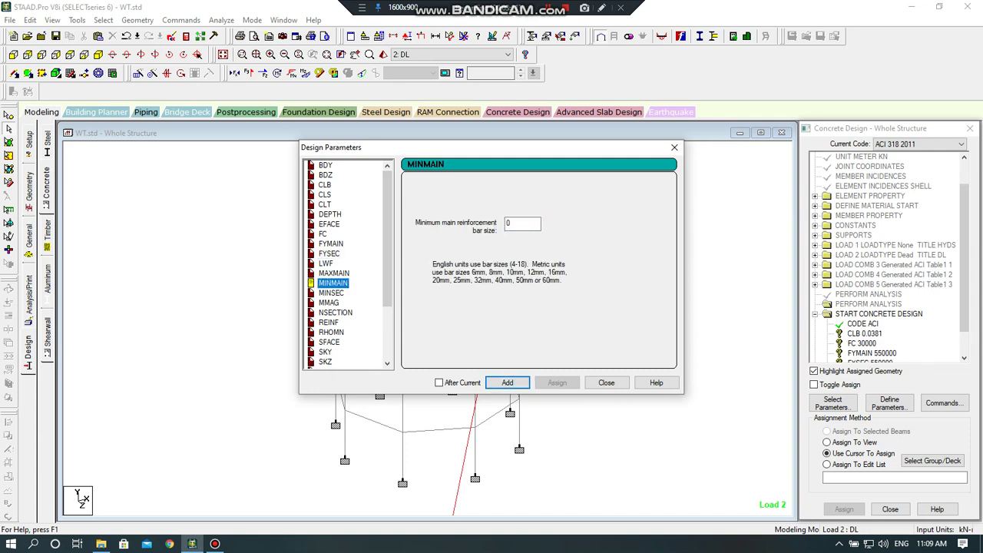
click(335, 273)
key(Tab)
text(20)
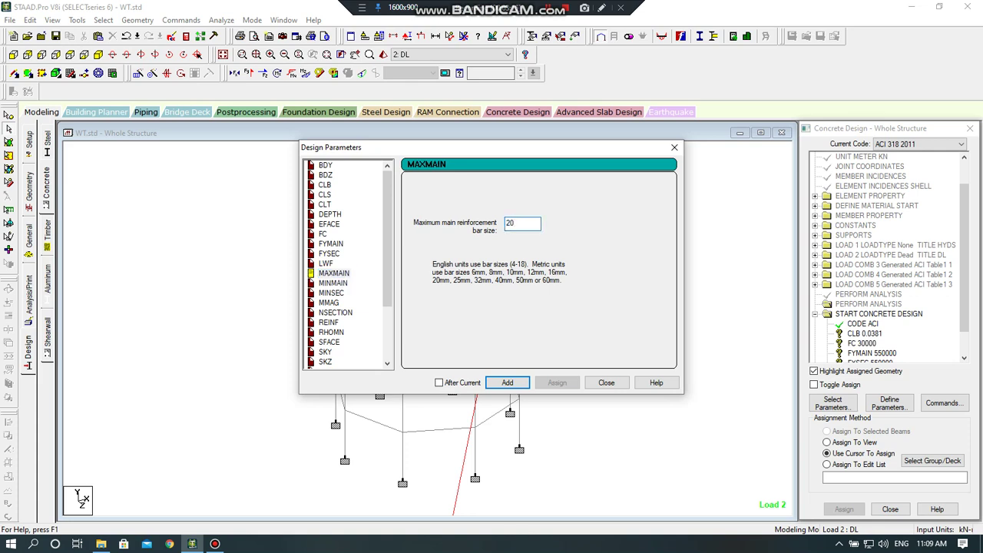
click(507, 382)
click(334, 284)
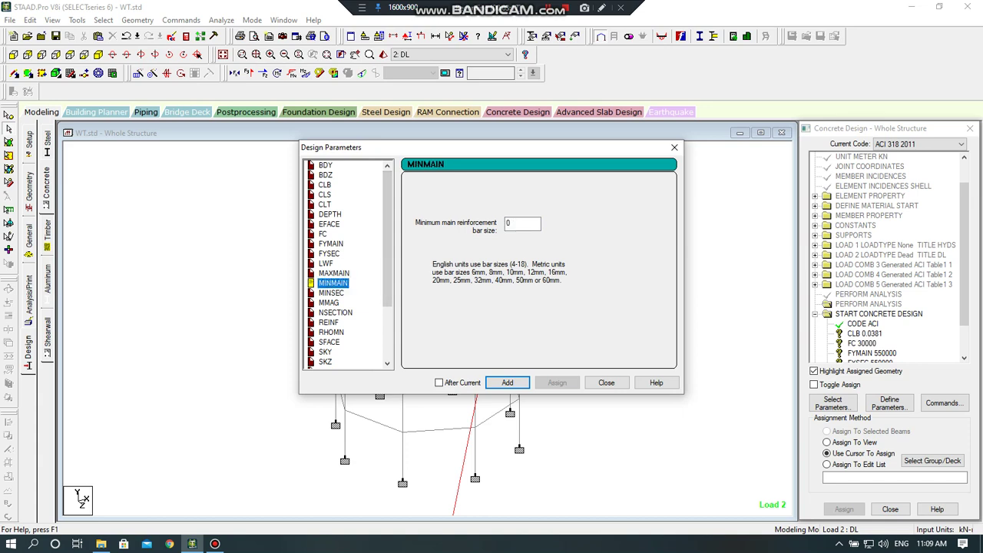
key(Tab)
text(16)
key(Return)
scroll(348, 265, down, 3)
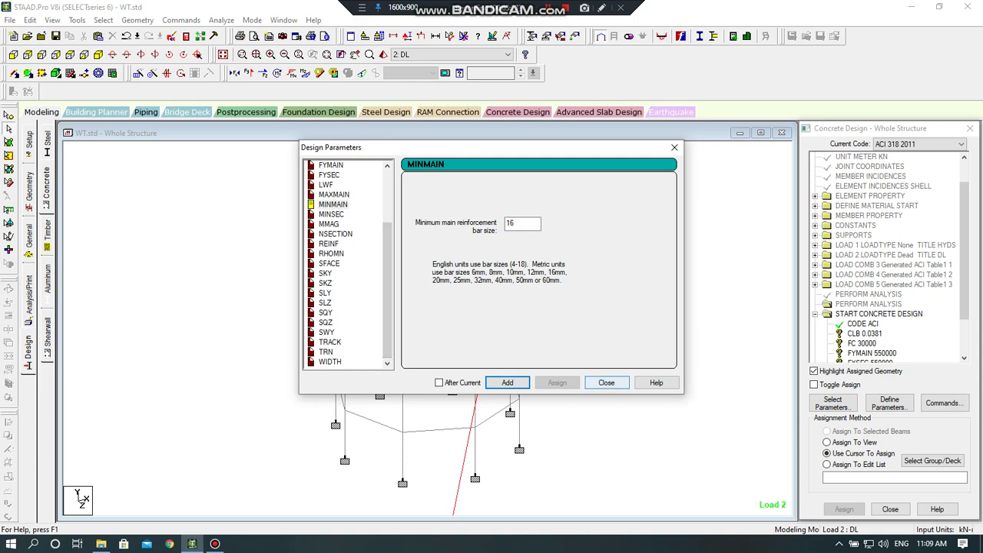
click(607, 382)
Add the design commands for beam, column and slab/element, plus the concrete take off.
click(944, 402)
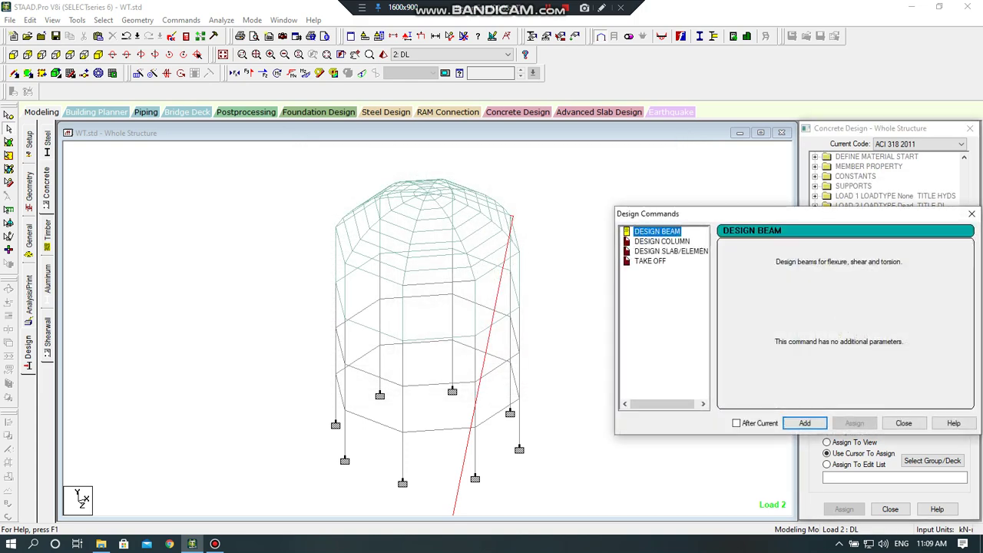
click(805, 423)
click(663, 241)
click(805, 423)
click(670, 251)
click(805, 423)
click(650, 261)
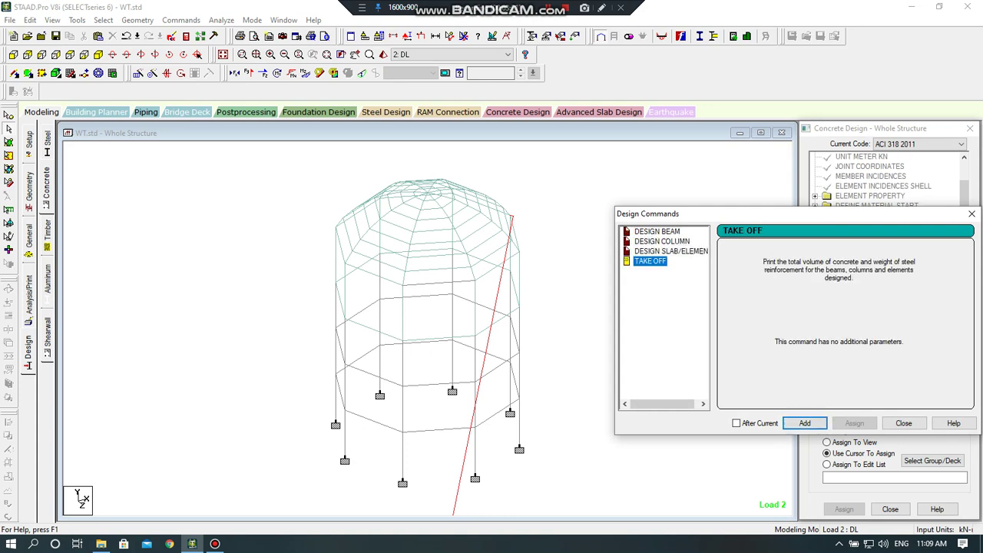
click(806, 424)
click(903, 424)
Assign the CLB 0.0381 and FC 30000 parameters to the whole structure in view.
drag(965, 239, 965, 295)
click(865, 245)
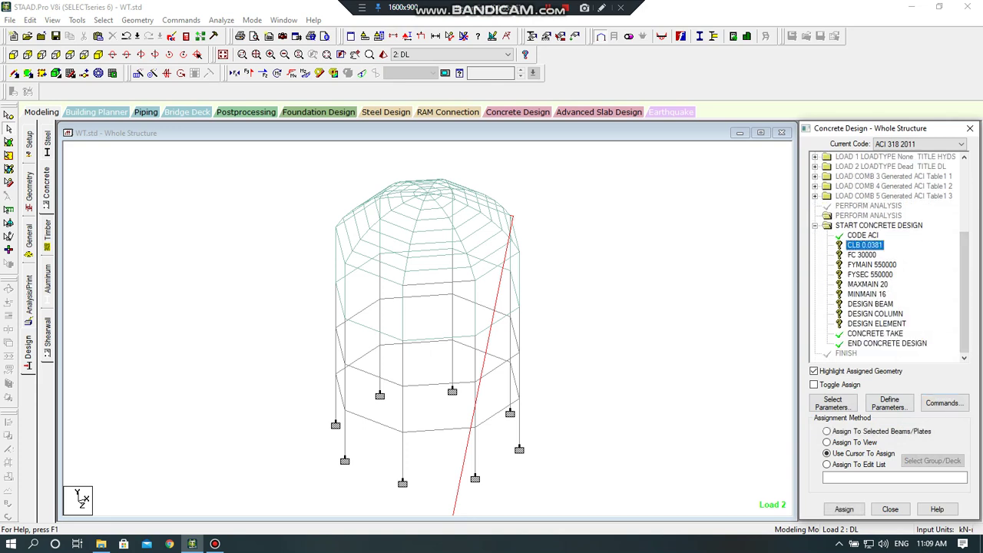
click(854, 443)
click(845, 509)
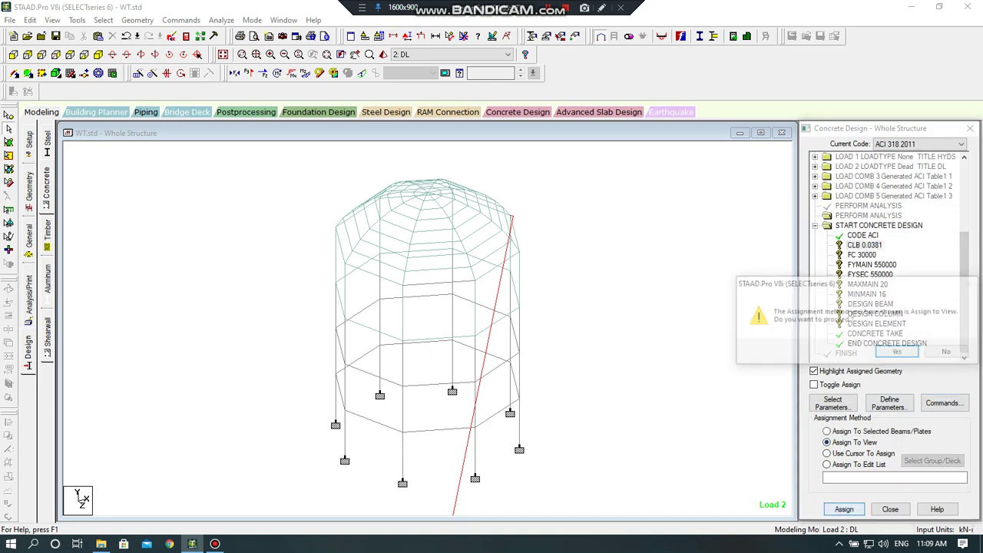
click(898, 352)
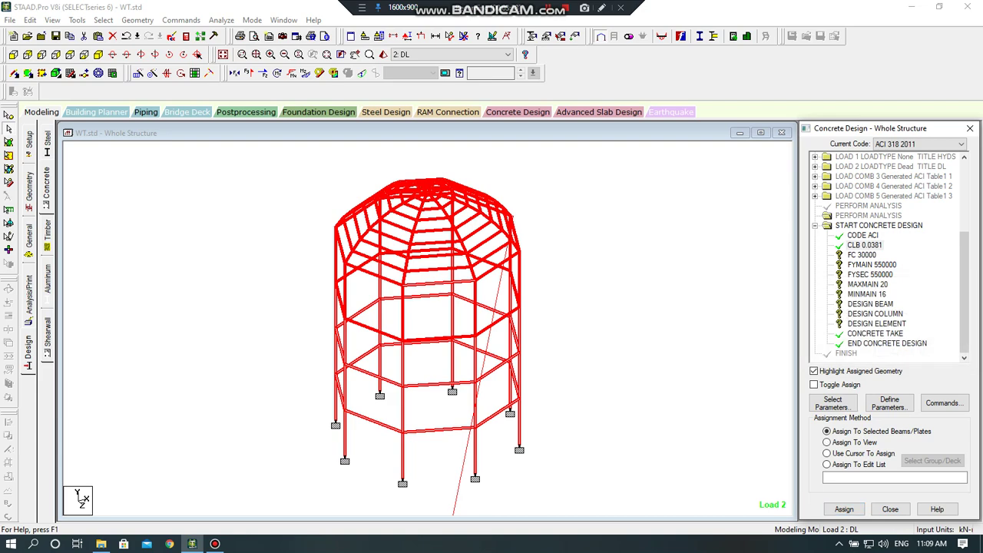
click(862, 254)
click(826, 443)
click(845, 509)
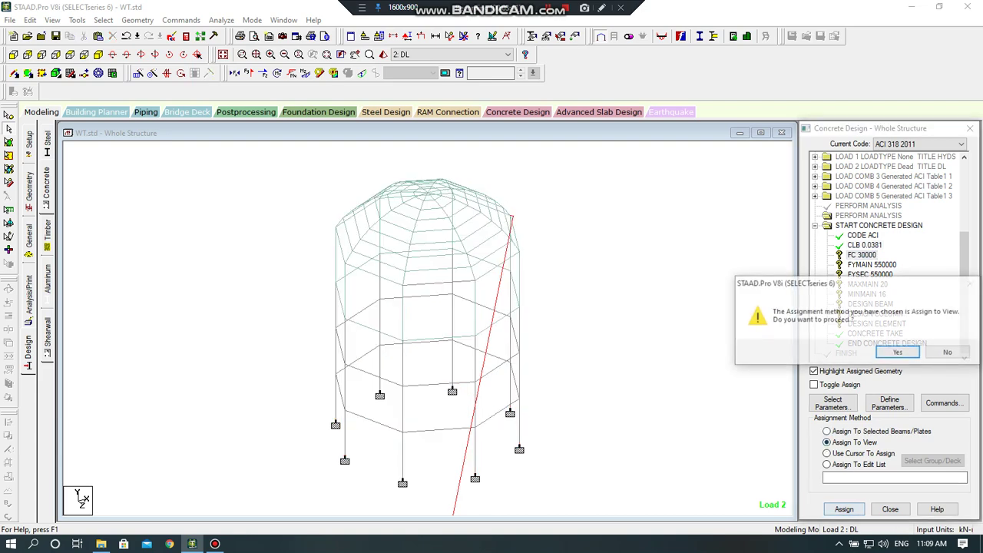
click(897, 353)
Assign the FYMAIN 550000 and FYSEC 550000 parameters to the whole structure in view.
click(872, 265)
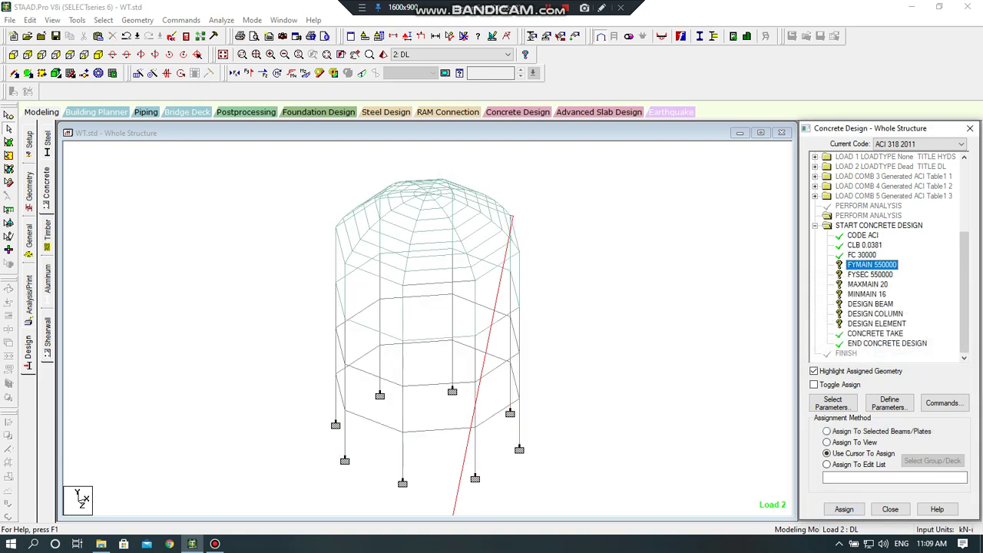
click(827, 442)
click(845, 510)
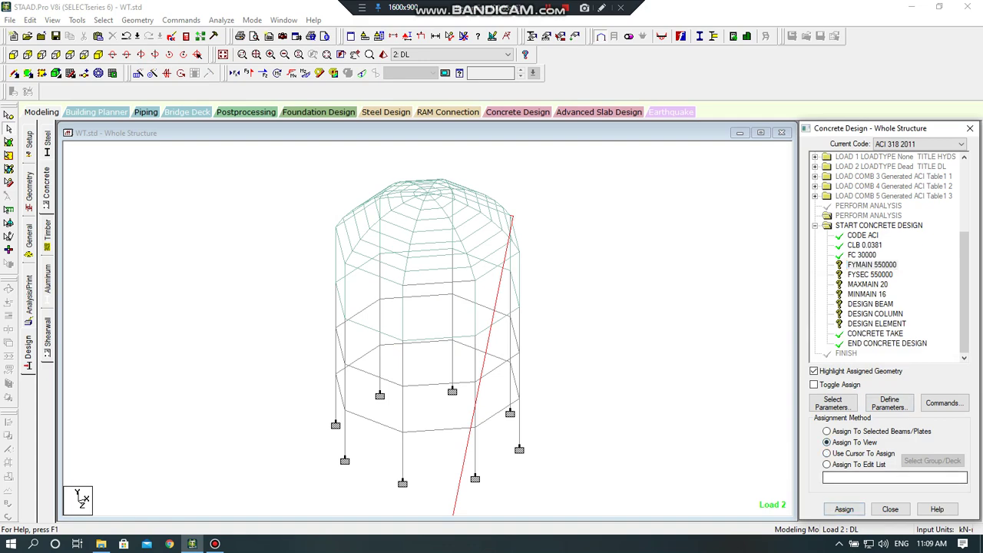
click(897, 352)
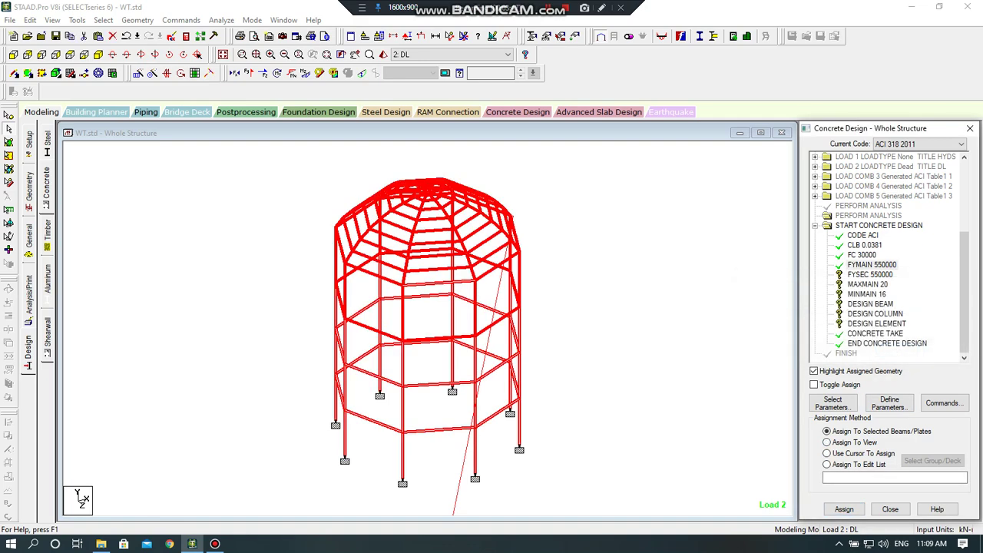
click(870, 274)
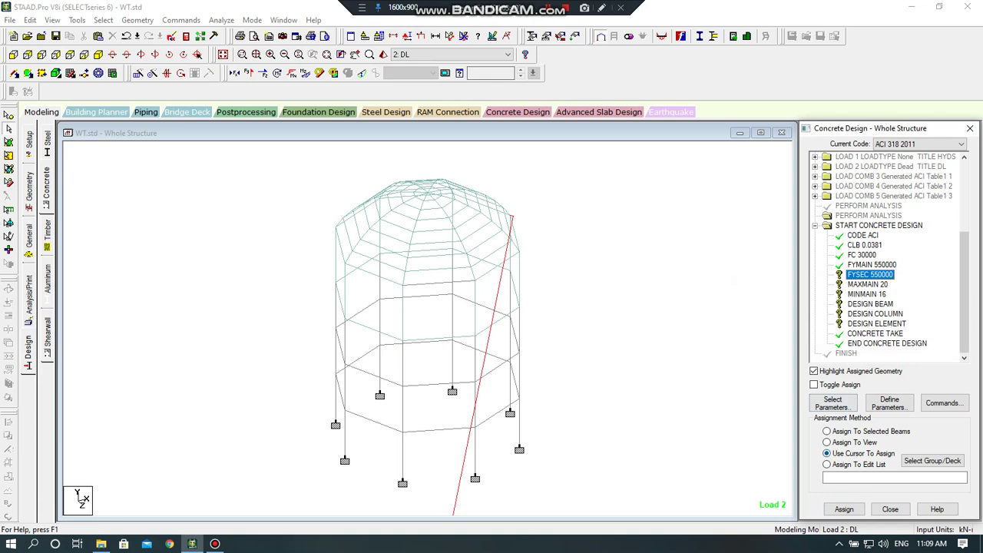
click(827, 442)
click(845, 509)
click(897, 353)
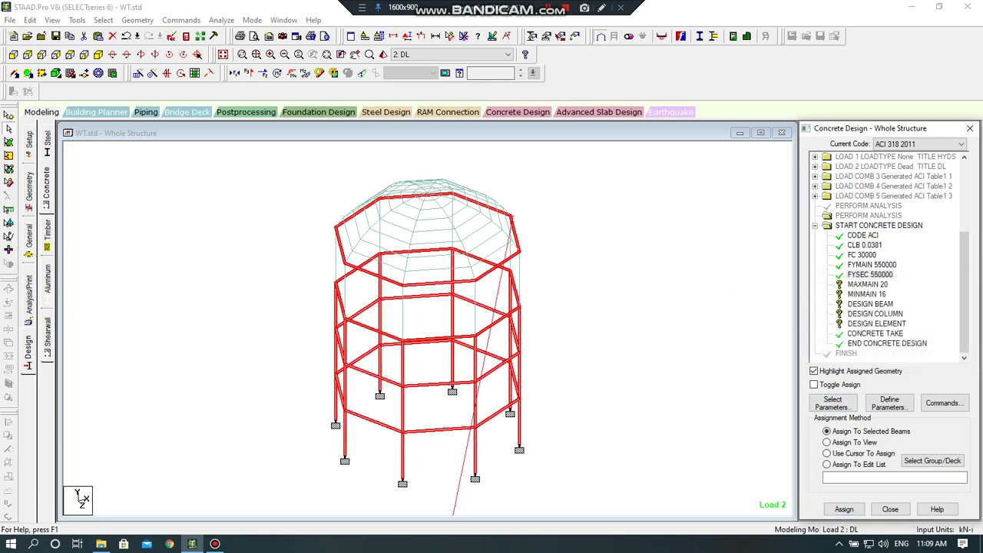
Assign the MAXMAIN 20 and MINMAIN 16 bar size parameters to all members in view.
click(868, 284)
click(828, 442)
click(845, 510)
click(896, 351)
click(866, 295)
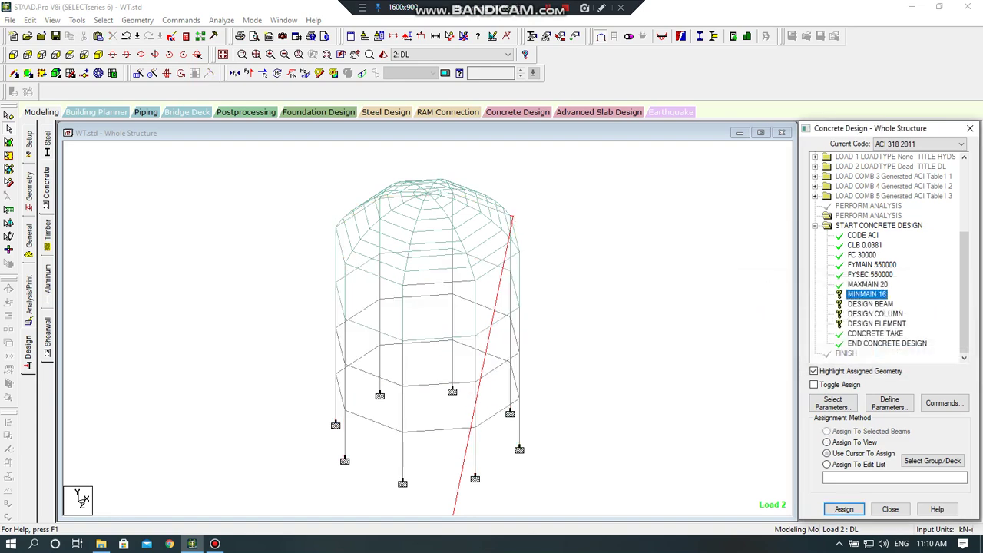
click(827, 442)
click(844, 509)
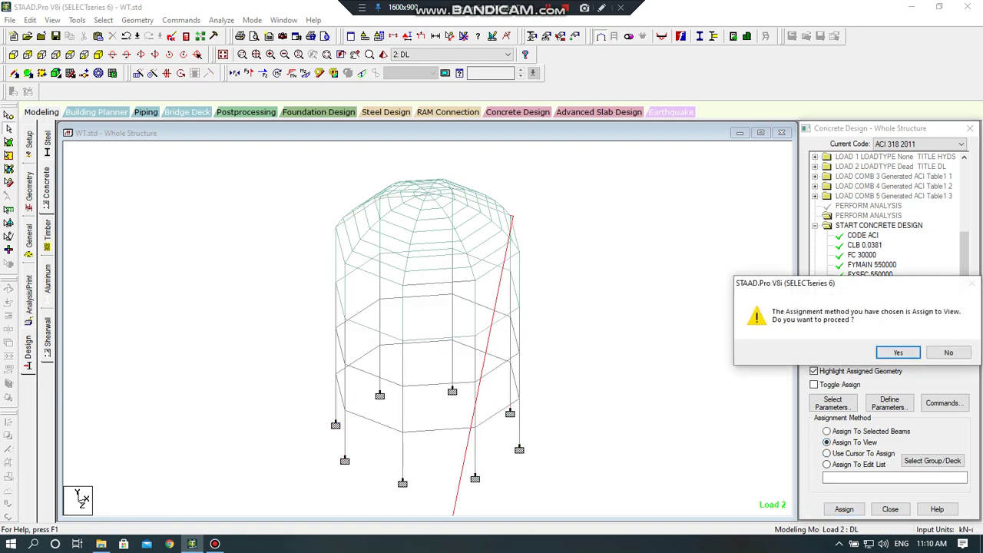
click(898, 351)
Select the ring beams at all four levels in front view and assign the DESIGN BEAM command to them.
click(871, 304)
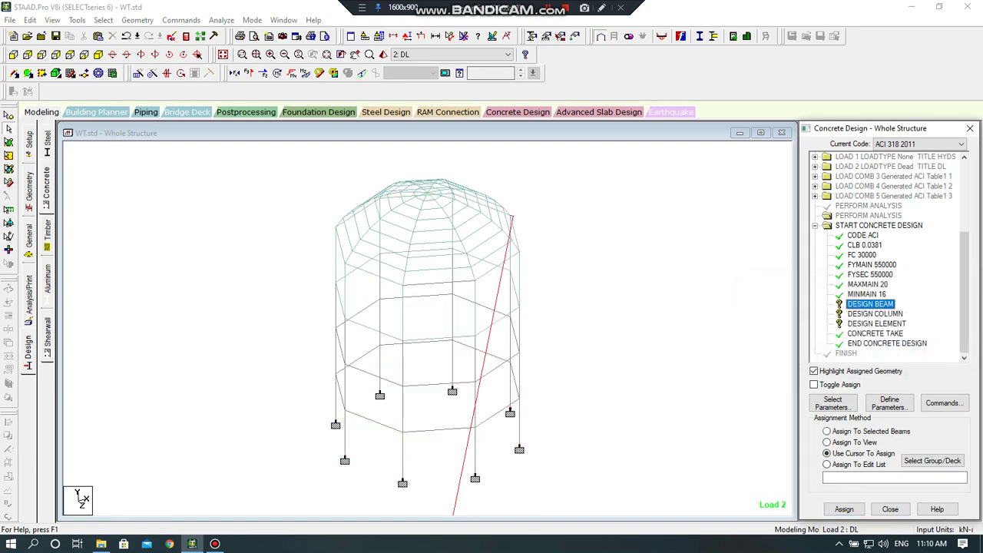
click(13, 55)
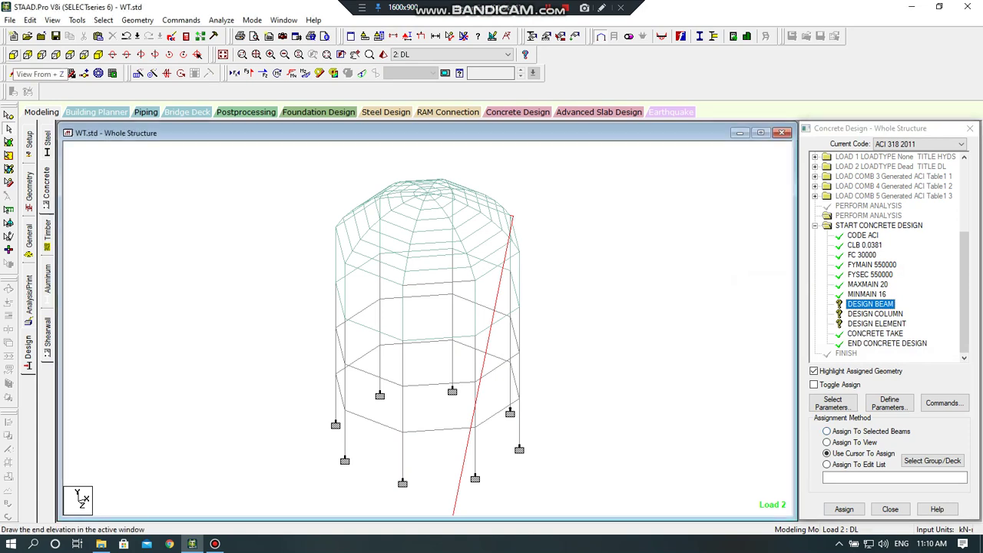
drag(314, 232, 554, 243)
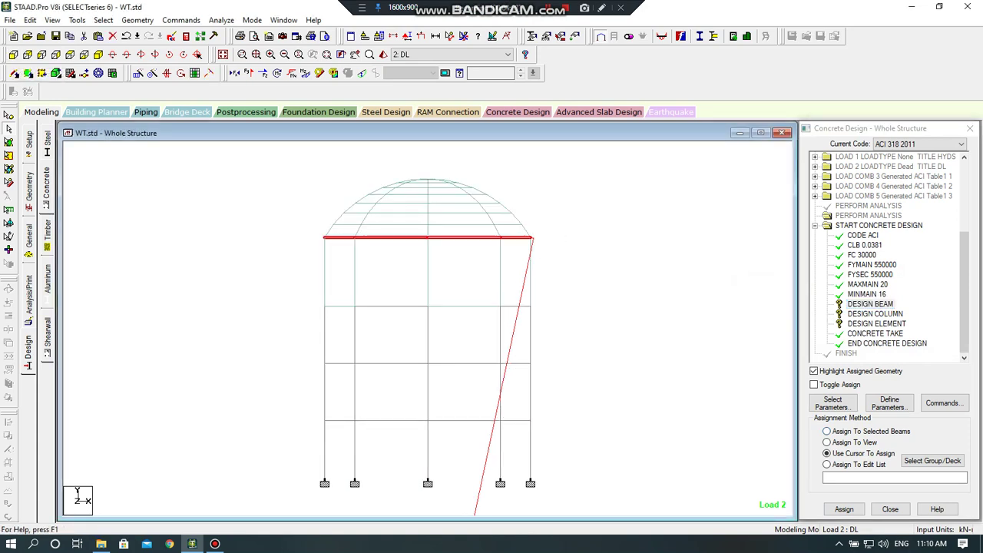
ctrl+drag(305, 300, 589, 315)
ctrl+drag(445, 387, 582, 376)
ctrl+drag(304, 412, 552, 423)
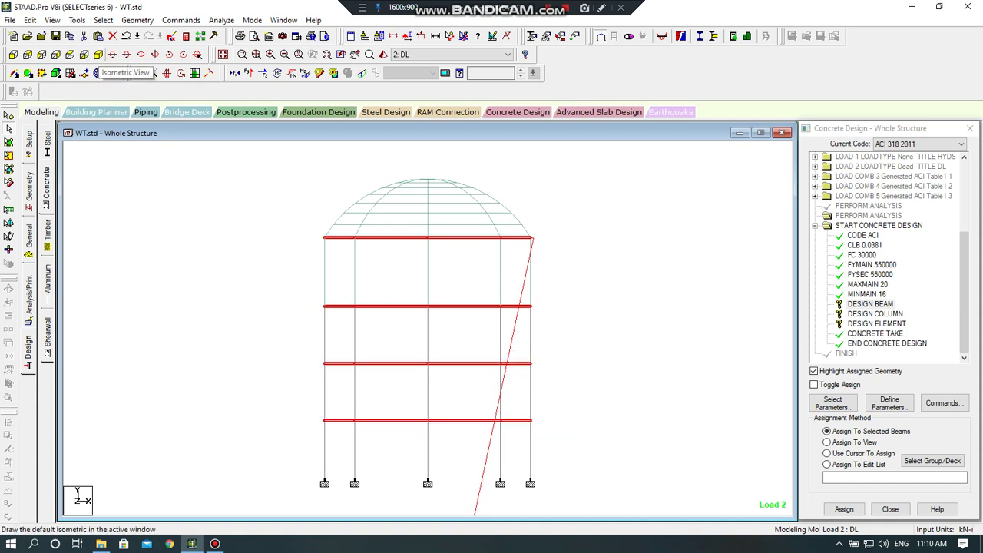
click(96, 72)
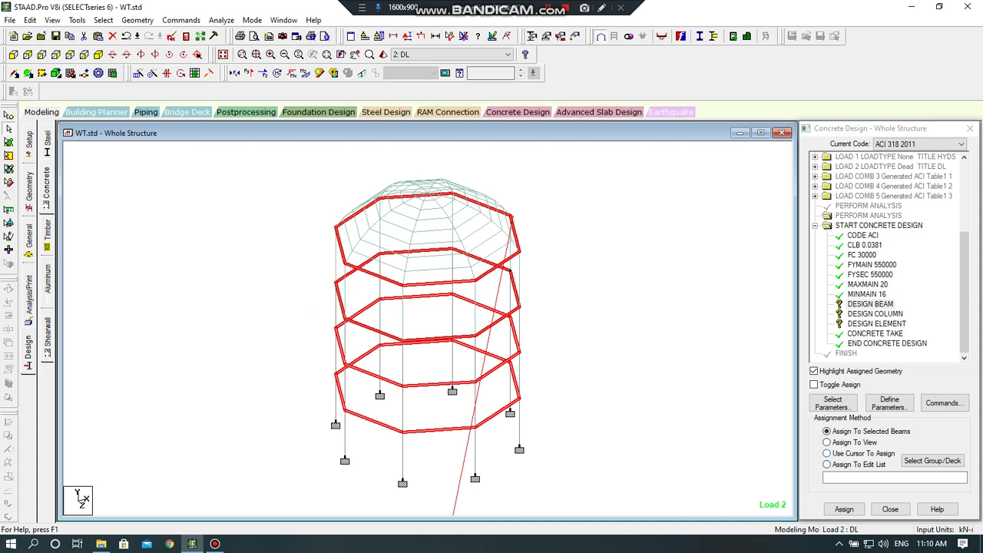
click(844, 510)
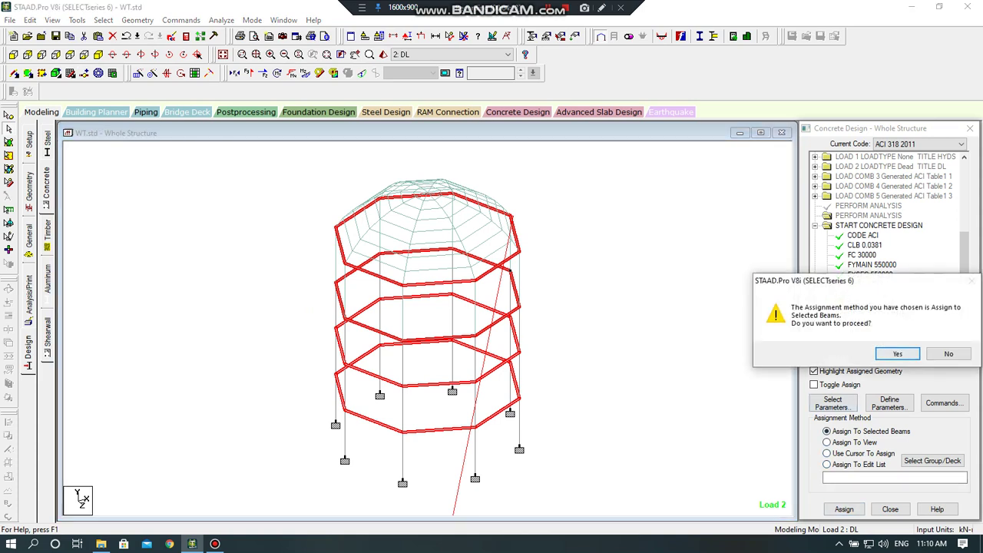
click(897, 353)
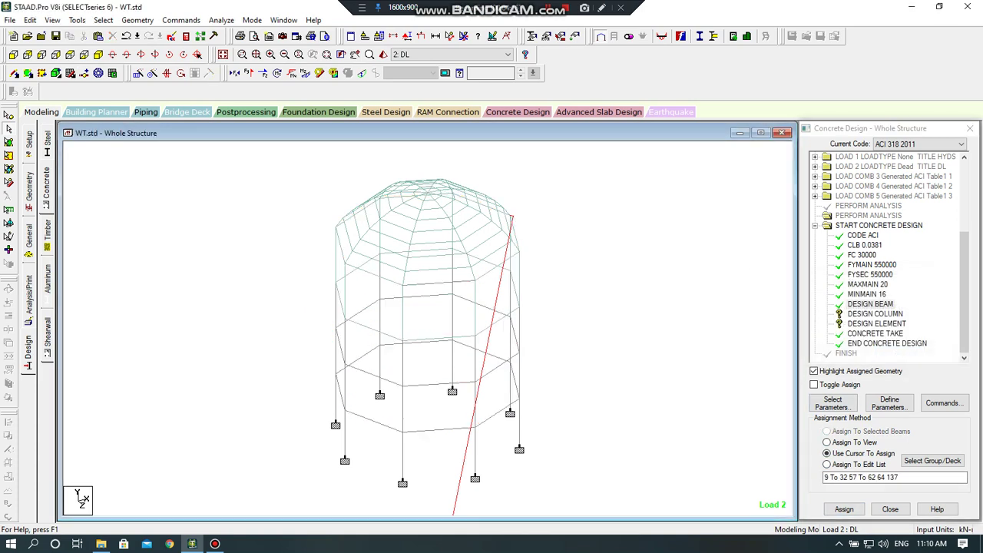
Select all beams parallel to Y and assign the DESIGN COLUMN command to them.
click(875, 314)
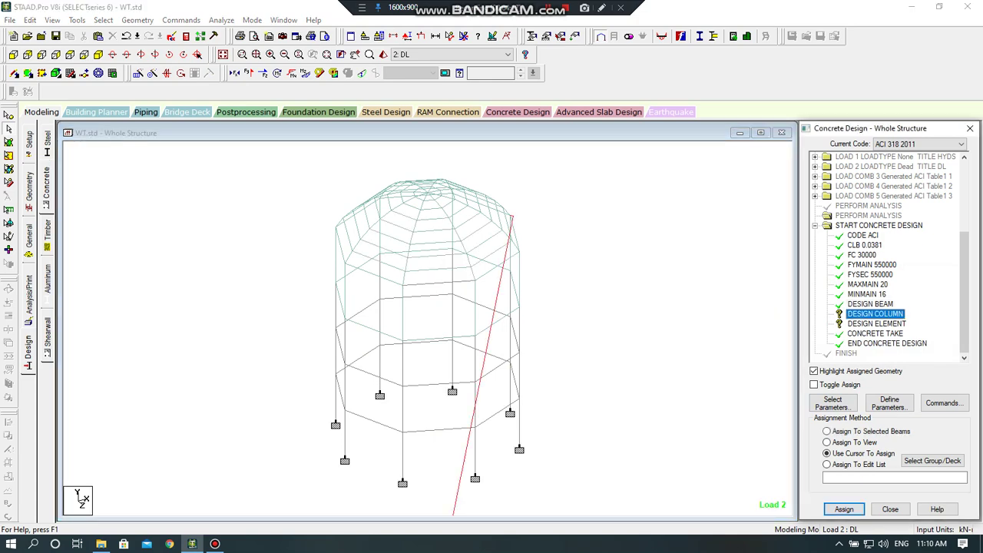
click(103, 20)
mouse_move(192, 240)
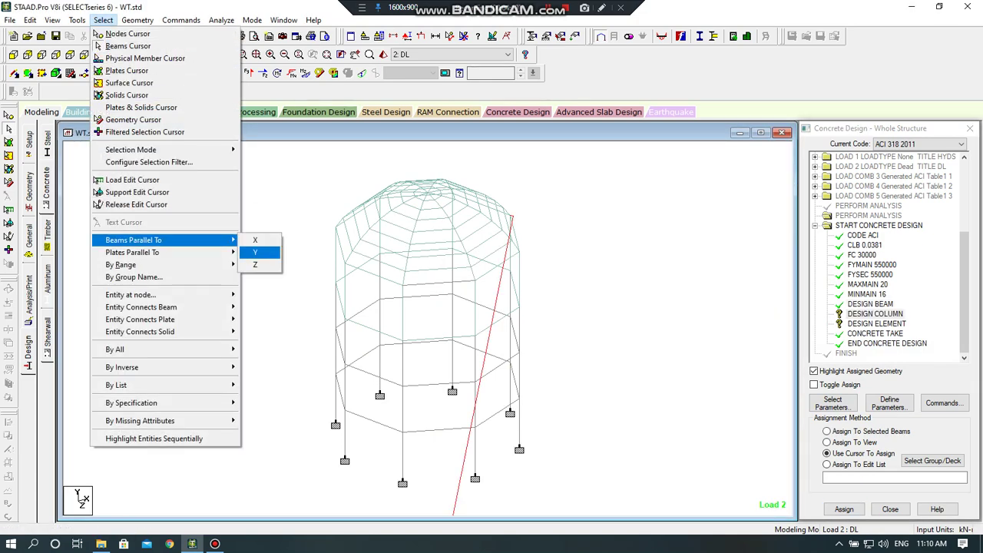
click(255, 252)
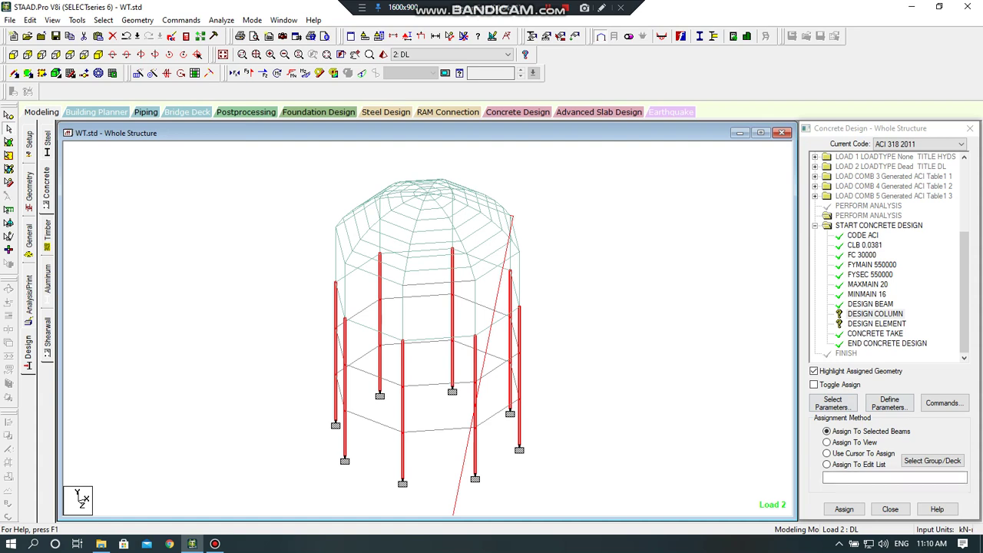
click(845, 510)
click(896, 352)
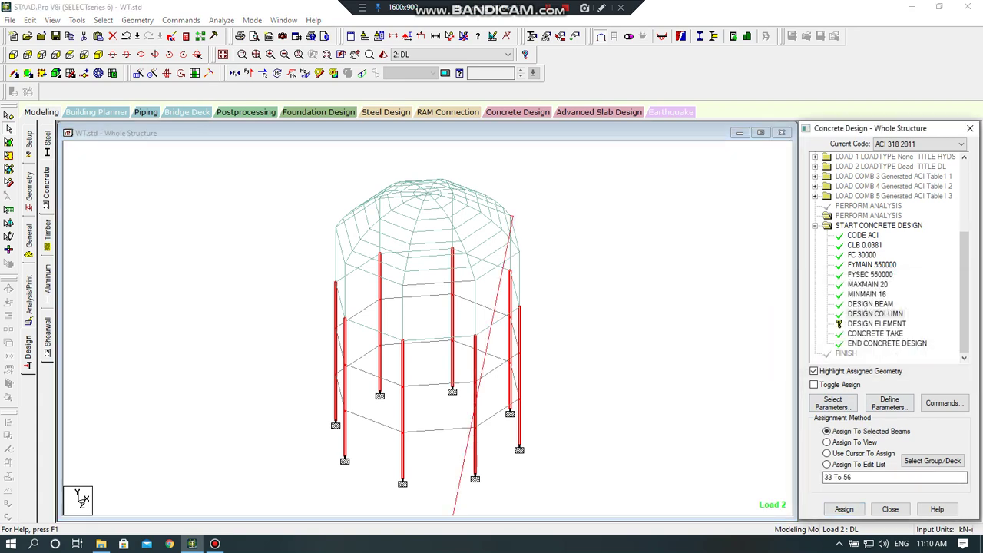
Assign the DESIGN ELEMENT command to all the tank's plates in view.
click(877, 325)
click(828, 442)
click(845, 509)
click(895, 352)
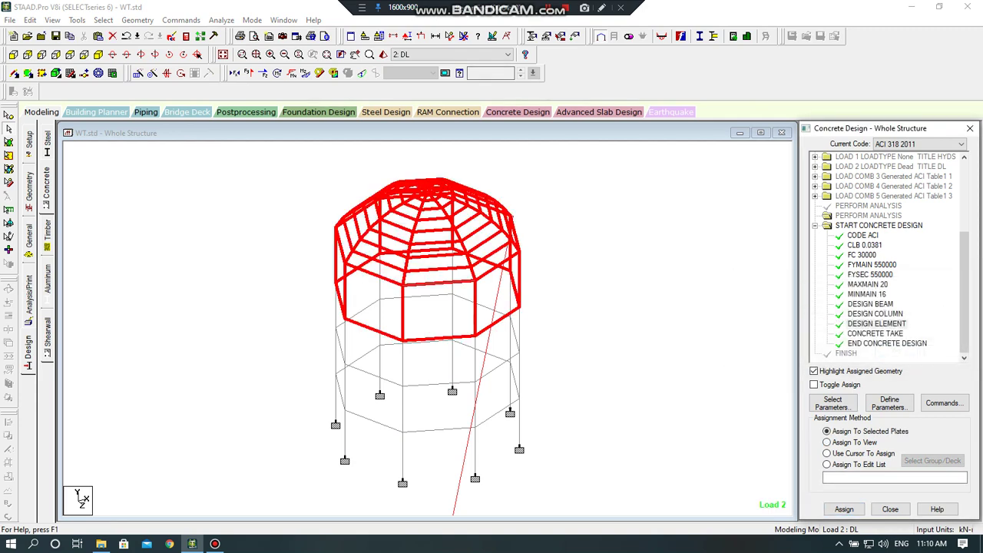
Save the structure, run the analysis and concrete design, and go to post-processing mode.
click(222, 20)
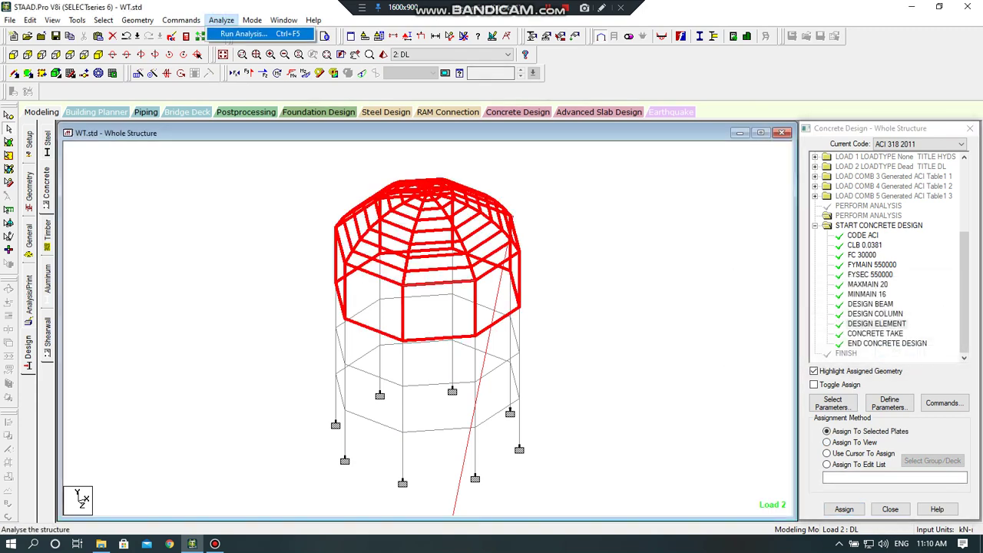
click(244, 34)
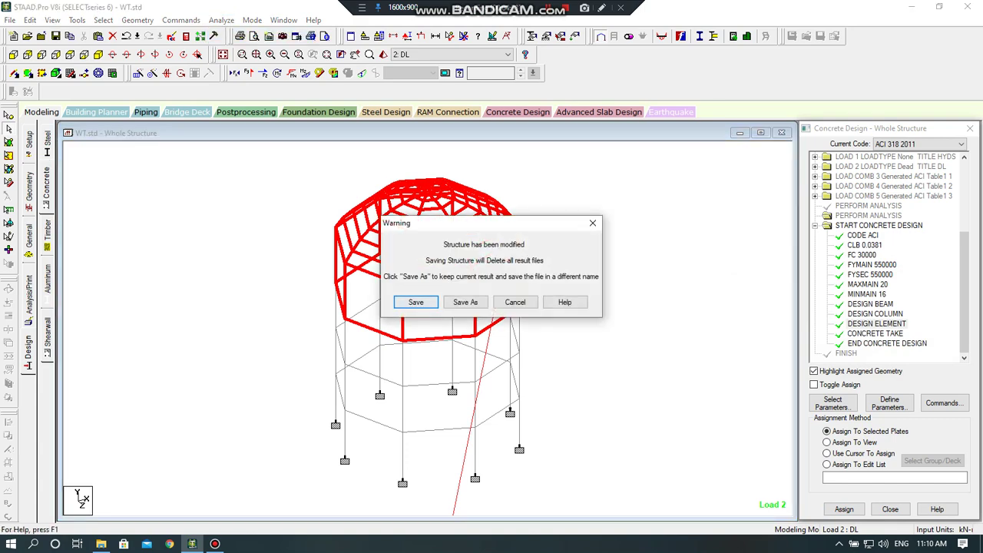
click(416, 302)
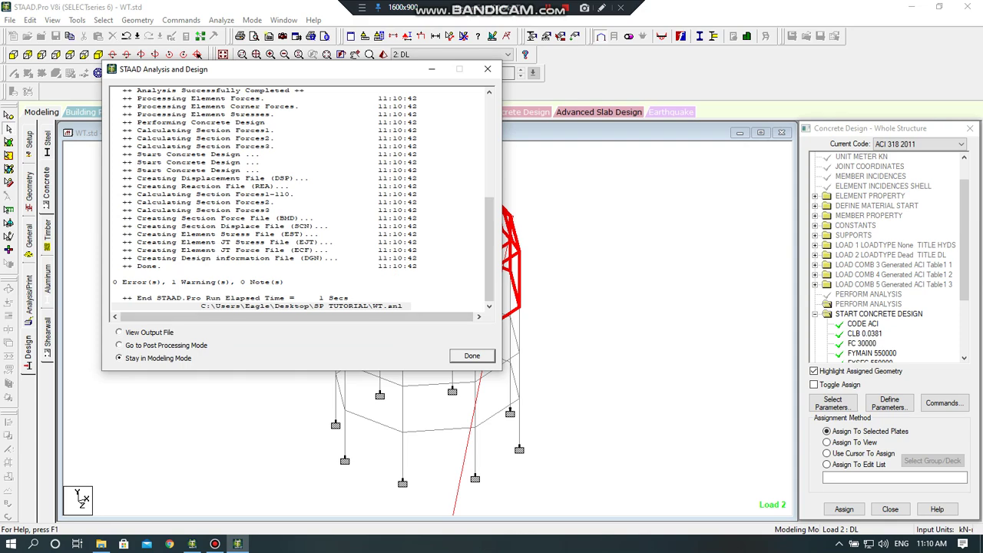
click(120, 346)
click(472, 355)
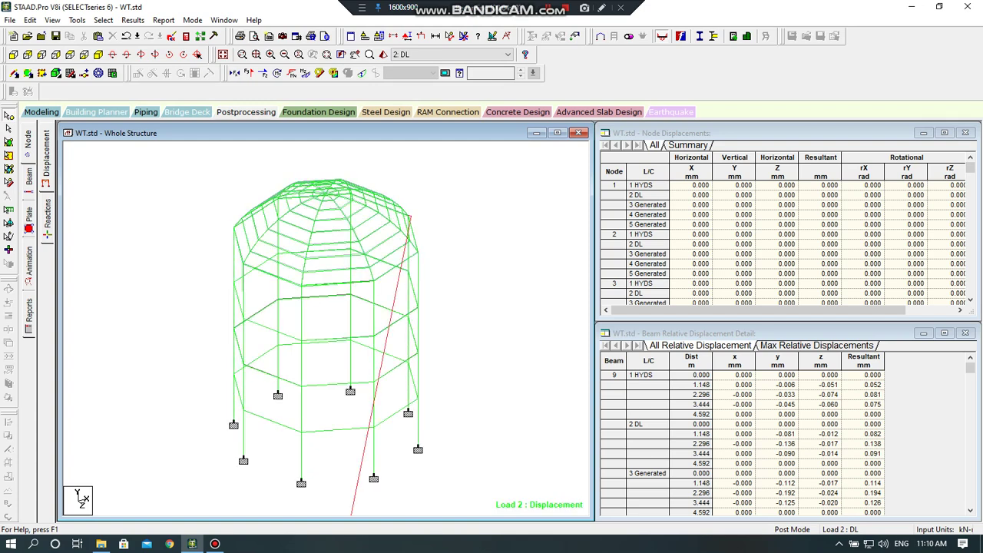
Review the support reactions, node displacements and beam forces, and hide the Mz bending diagram.
click(47, 217)
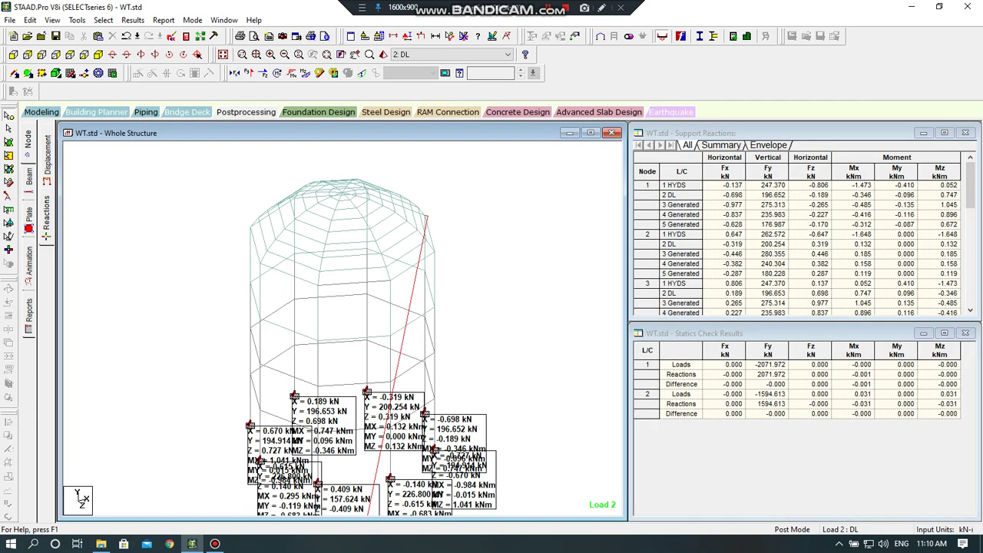
click(47, 157)
click(29, 178)
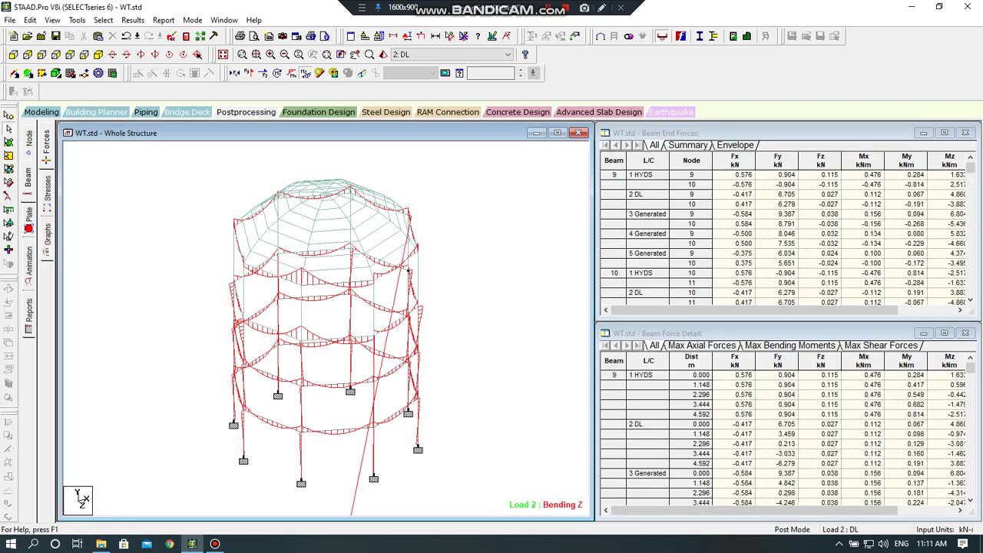
click(306, 73)
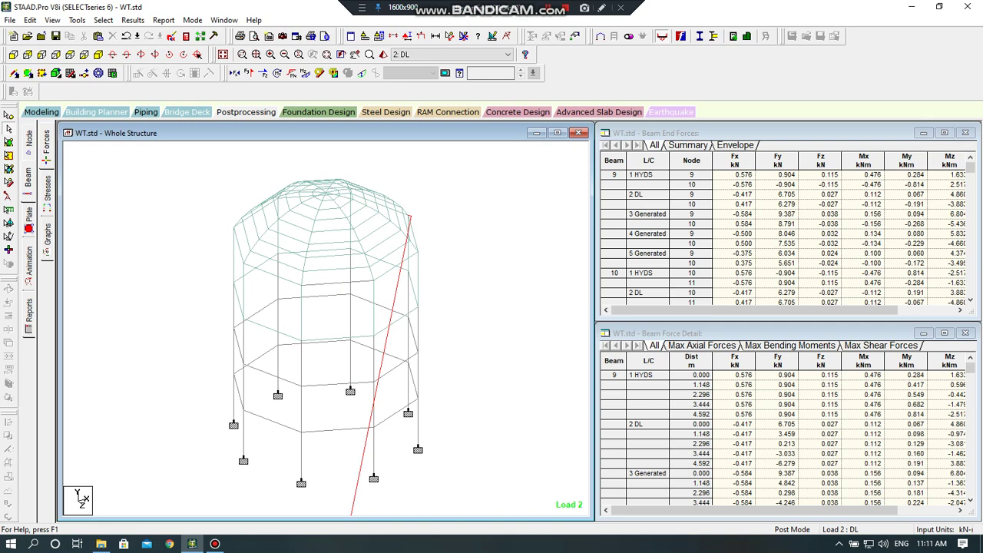
Return to modeling and examine the concrete design results of a lowest-level front column.
click(318, 112)
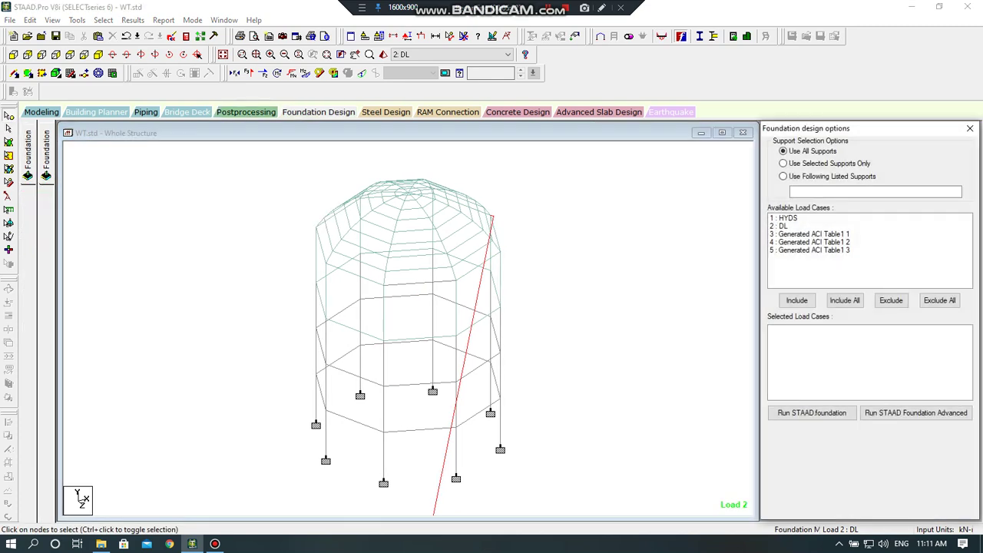
click(41, 112)
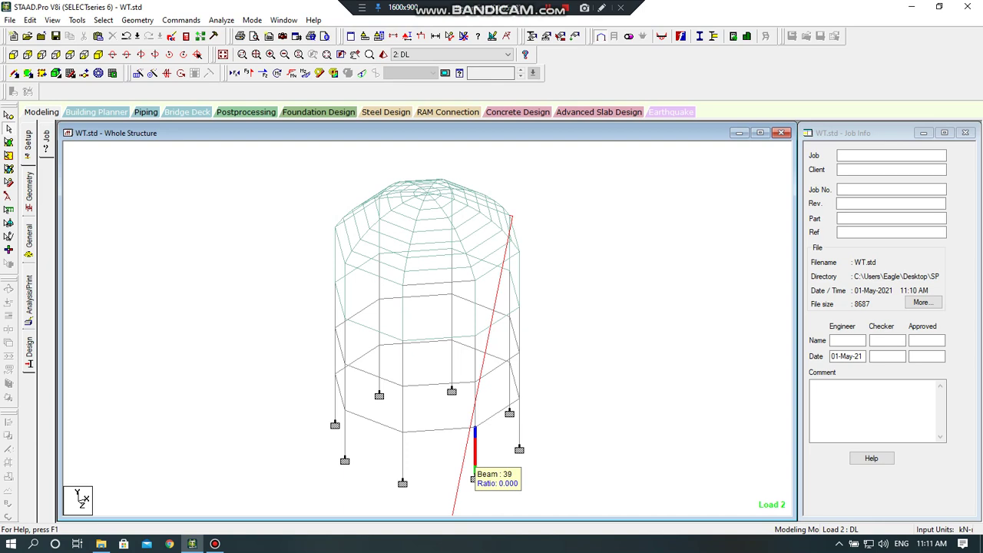
double_click(475, 455)
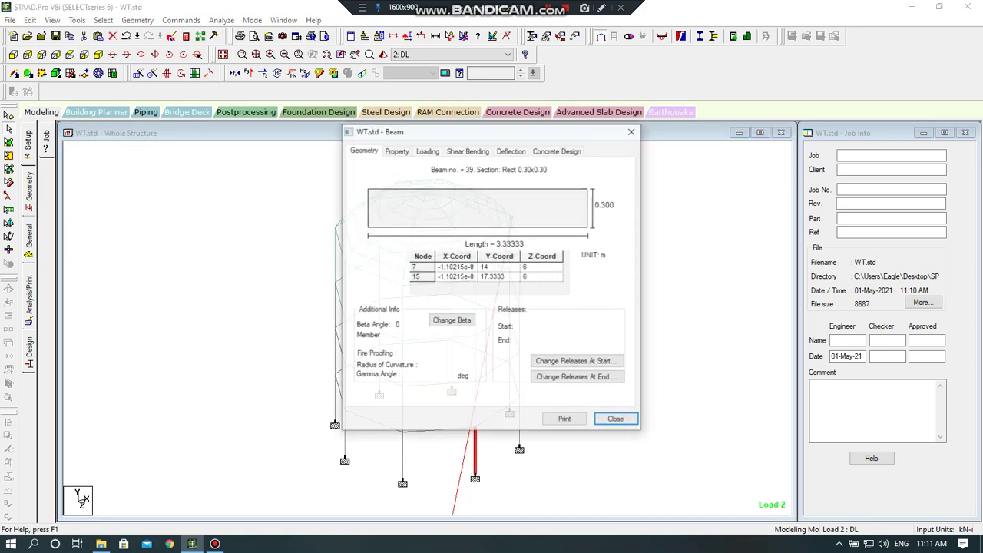
click(558, 151)
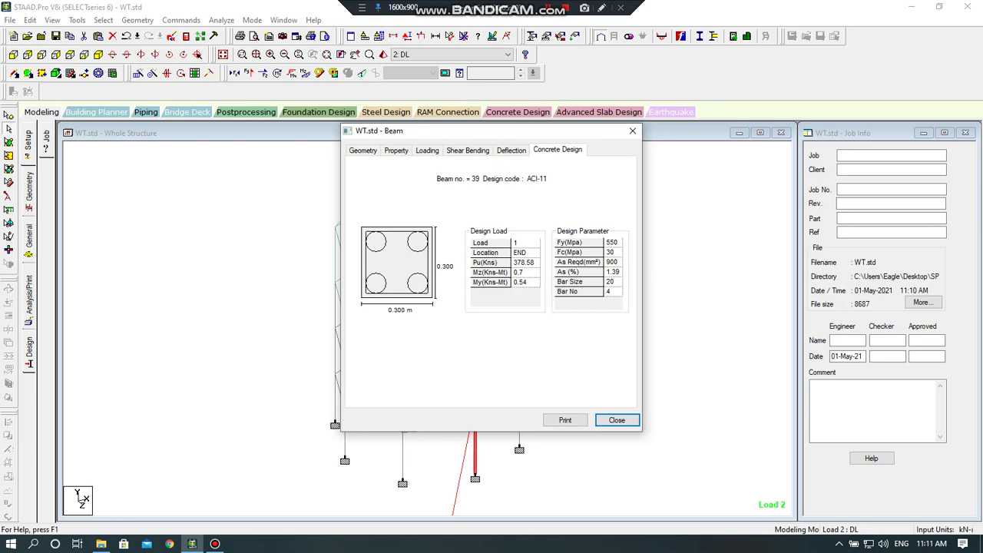
click(632, 131)
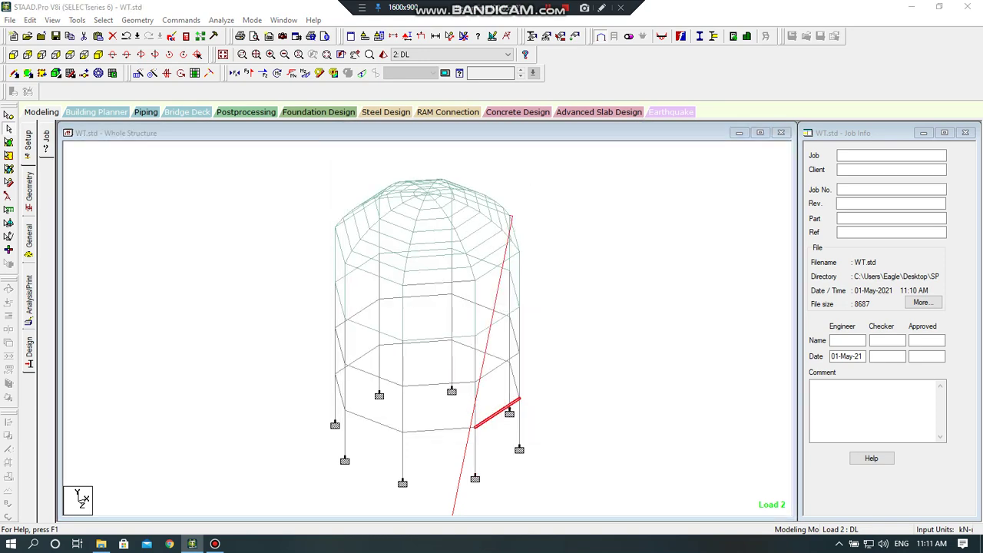
Examine the concrete design results of the lowest ring beam next to that column.
double_click(492, 421)
click(558, 151)
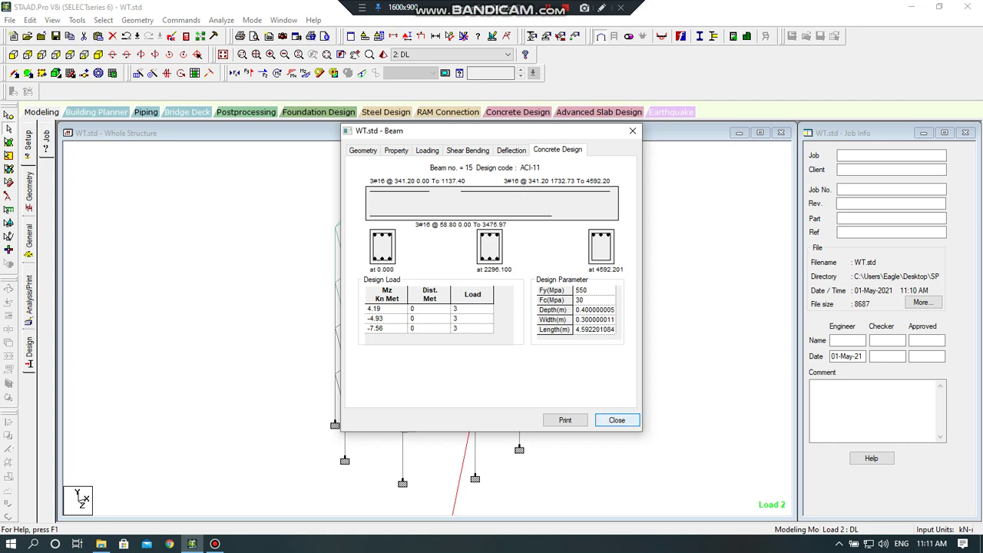
click(617, 420)
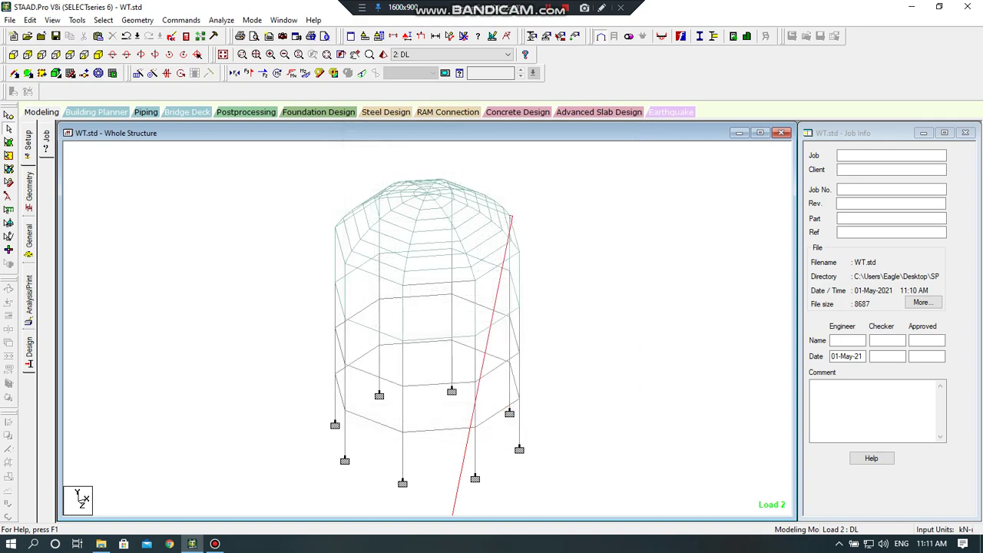
Include all load cases for all supports in the foundation design and launch STAAD.foundation.
click(319, 112)
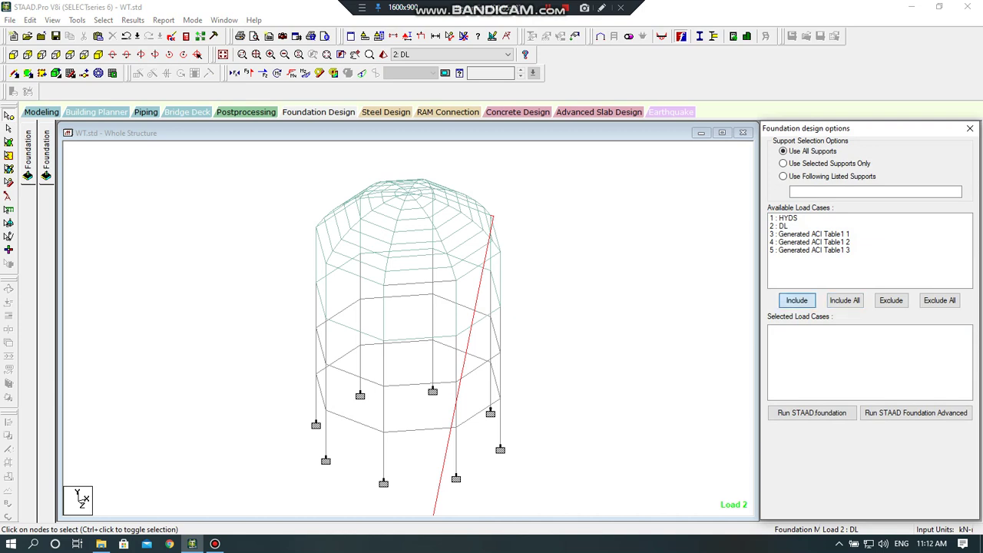
click(844, 301)
click(812, 413)
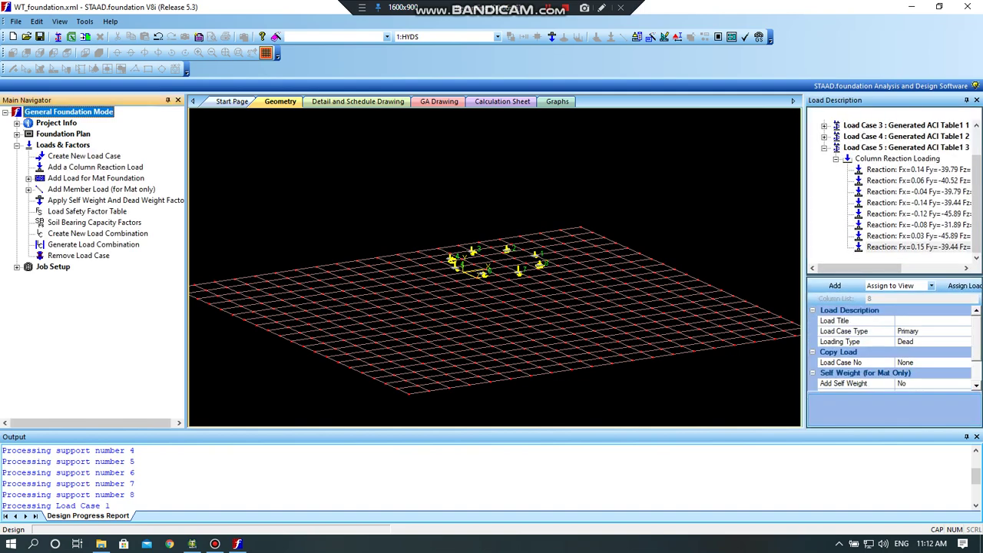
Generate the service and ultimate load combinations from the ASCE 7-05 table, numbered from 101 and 201.
click(93, 244)
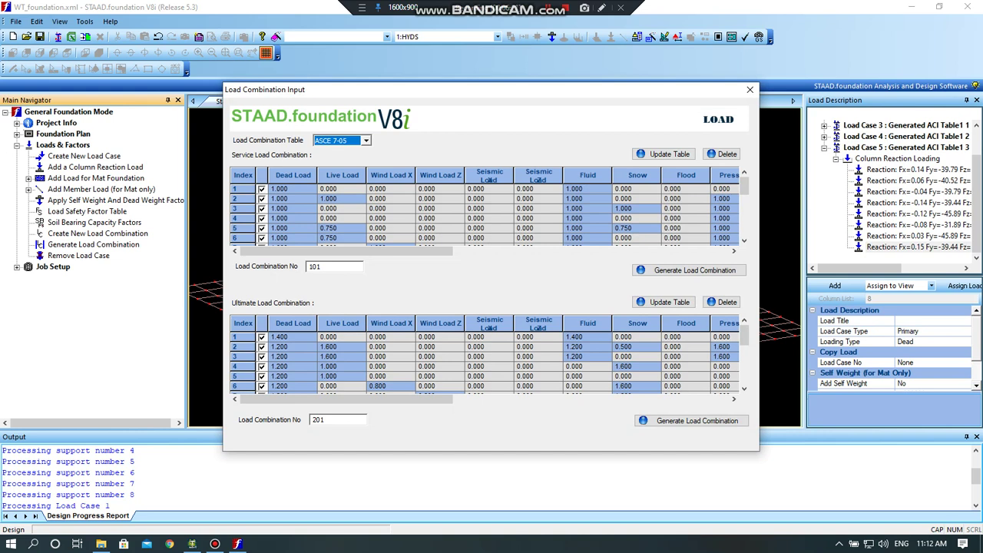
click(367, 140)
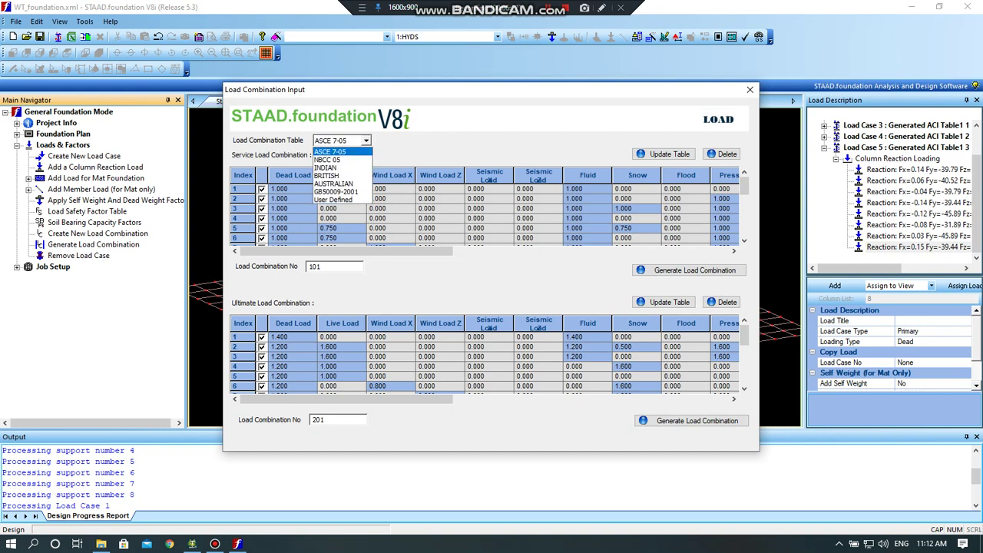
click(331, 153)
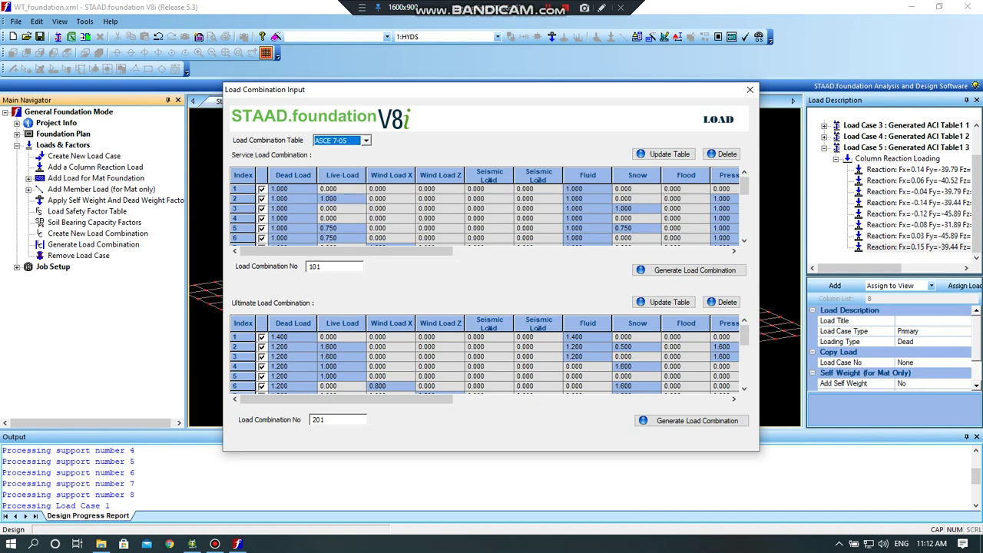
click(689, 270)
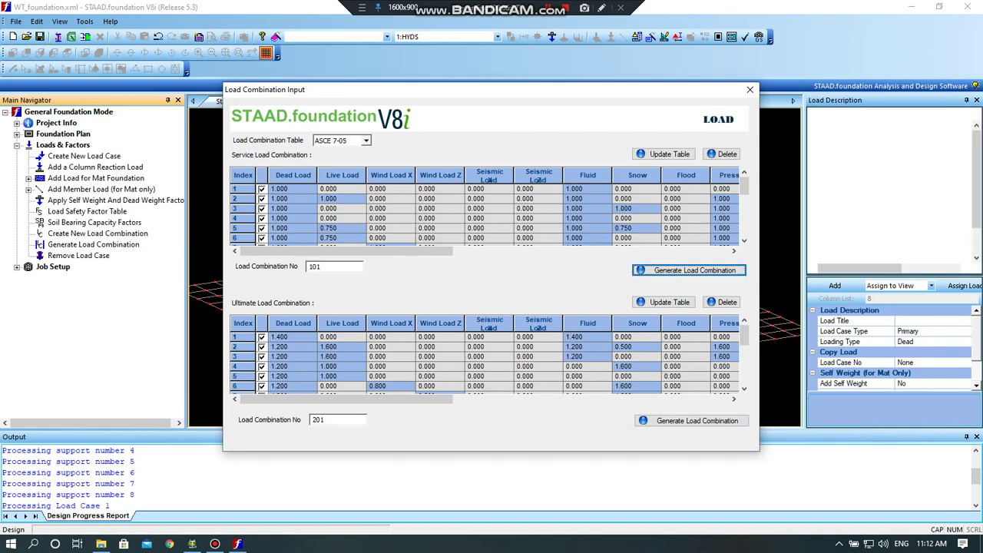
key(Return)
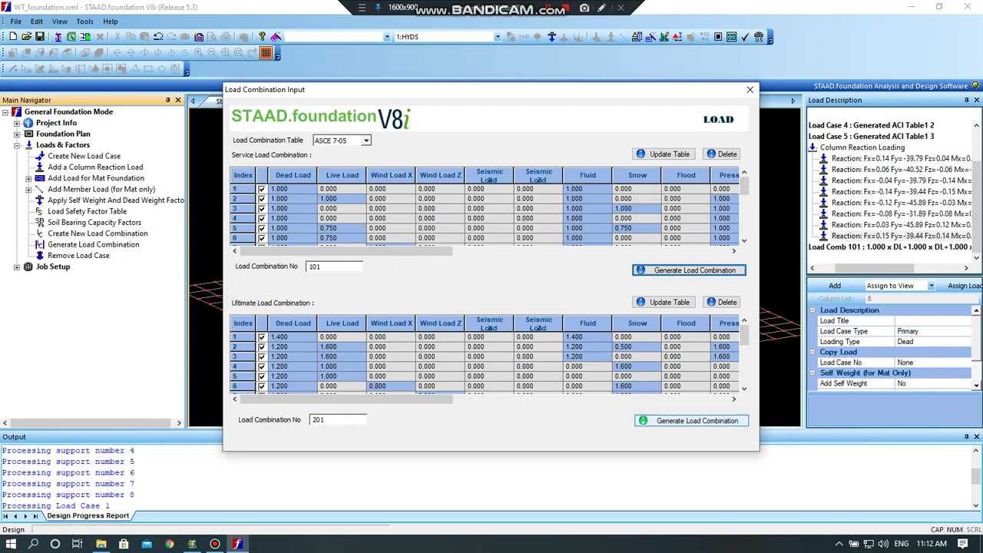
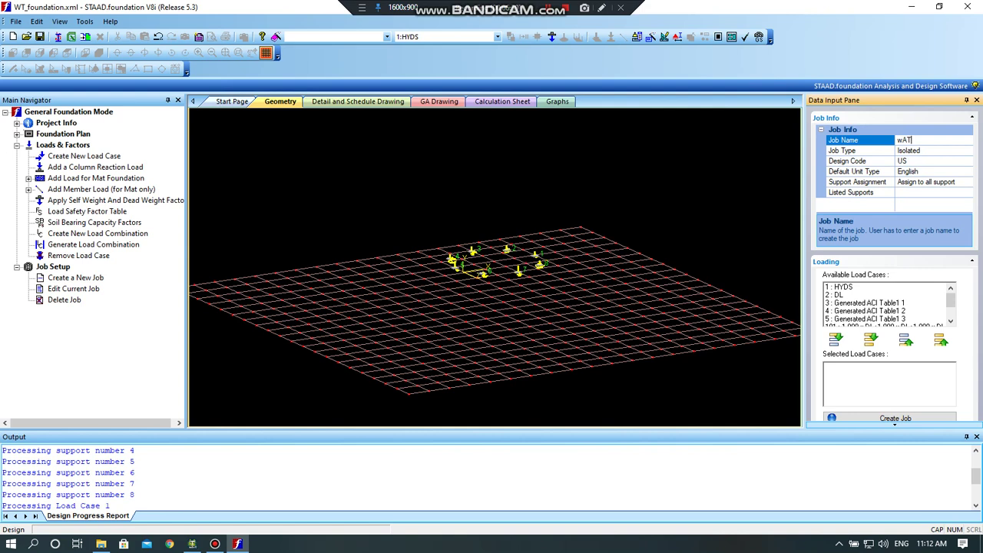
Name the new job WATER TOWER, keep job type Isolated and design code US, and set the default unit type to SI.
key(BackSpace)
key(BackSpace)
key(BackSpace)
text(WATER TOWER)
click(925, 151)
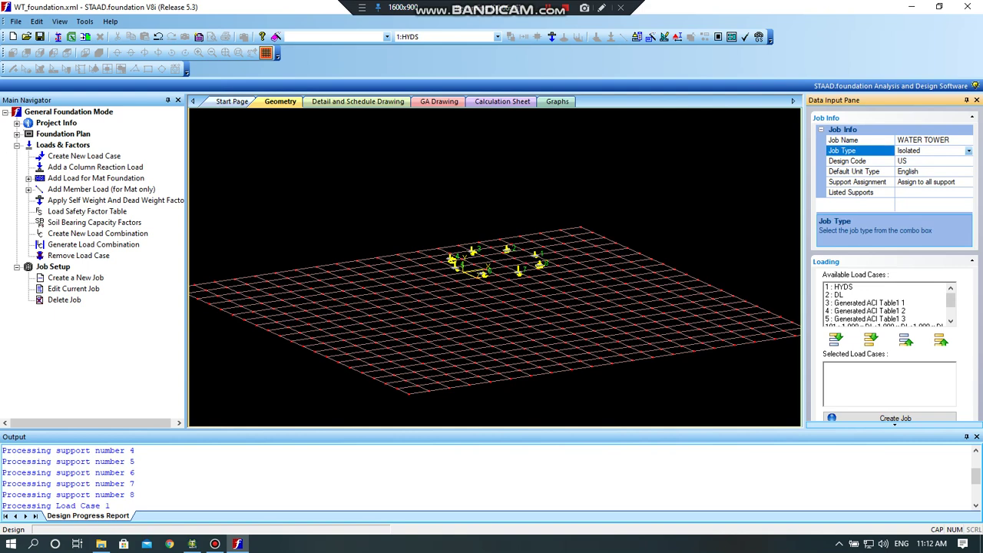
click(925, 161)
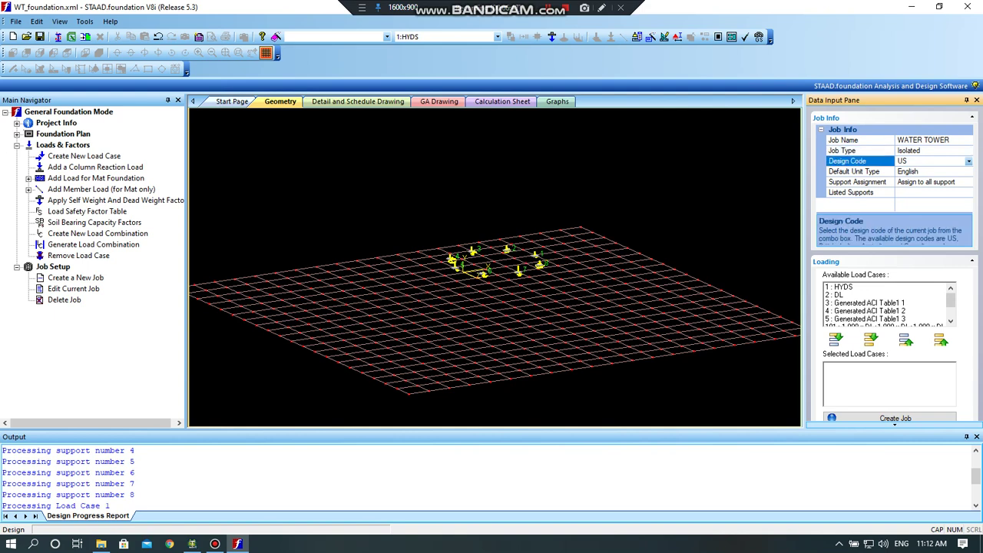
click(969, 161)
click(925, 171)
click(925, 171)
click(969, 172)
click(925, 190)
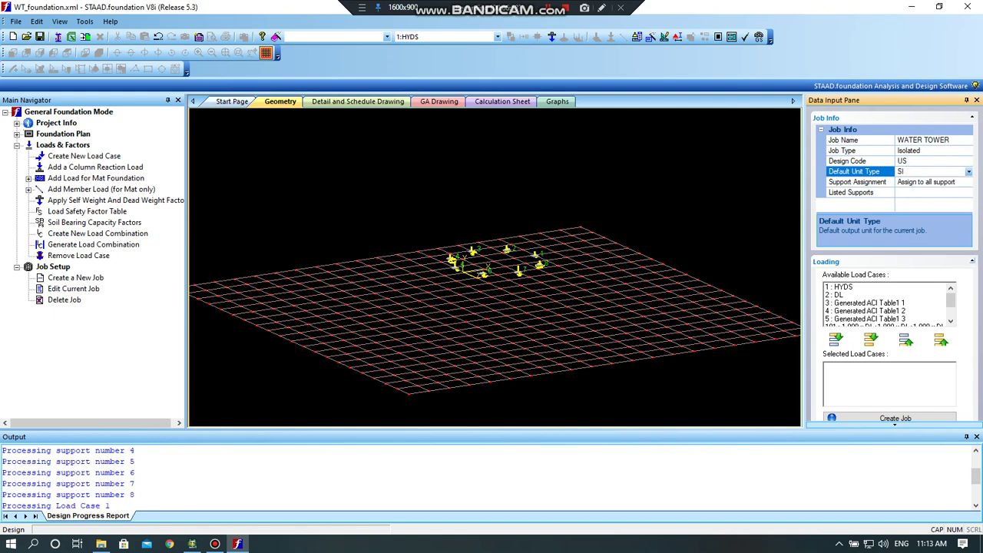
Highlight the HYDS and DL load cases and create the isolated footing job.
mouse_move(951, 301)
mouse_down()
mouse_move(951, 312)
mouse_move(951, 299)
mouse_up()
click(844, 288)
click(839, 295)
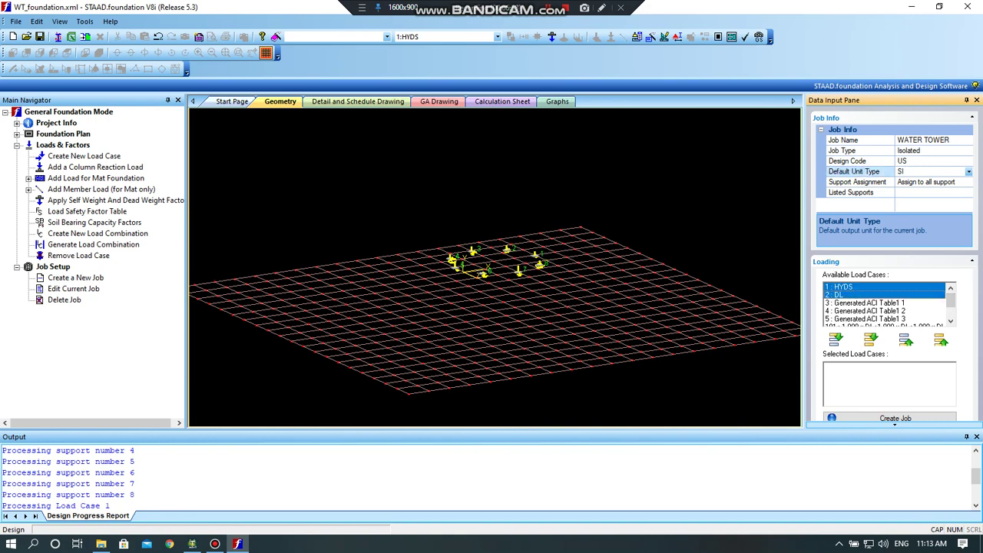
click(895, 419)
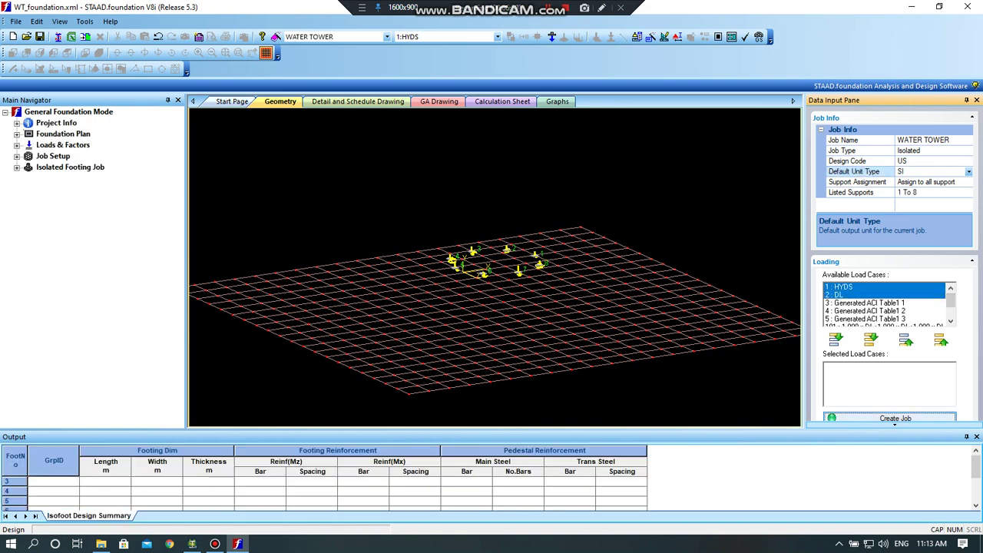
click(870, 339)
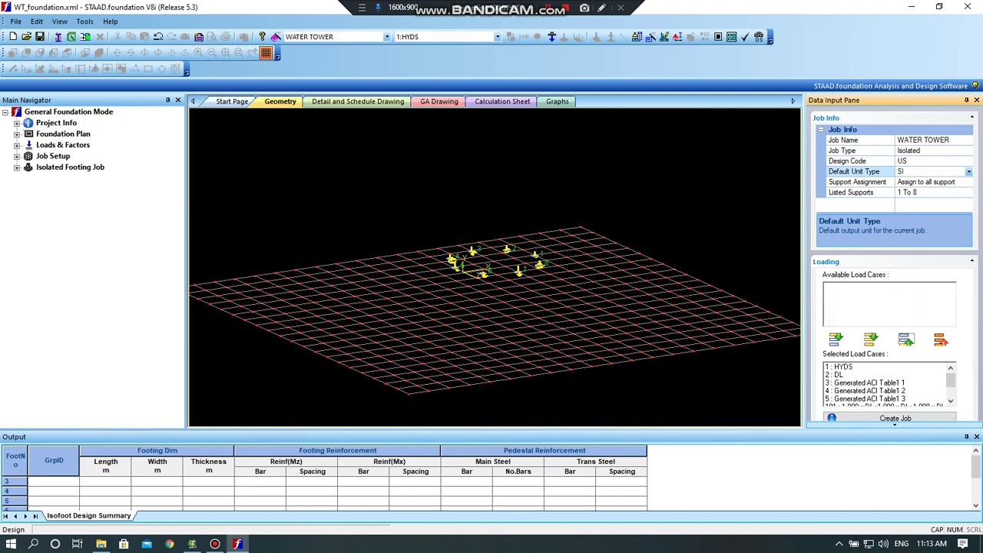
click(940, 339)
click(868, 303)
ctrl+click(853, 287)
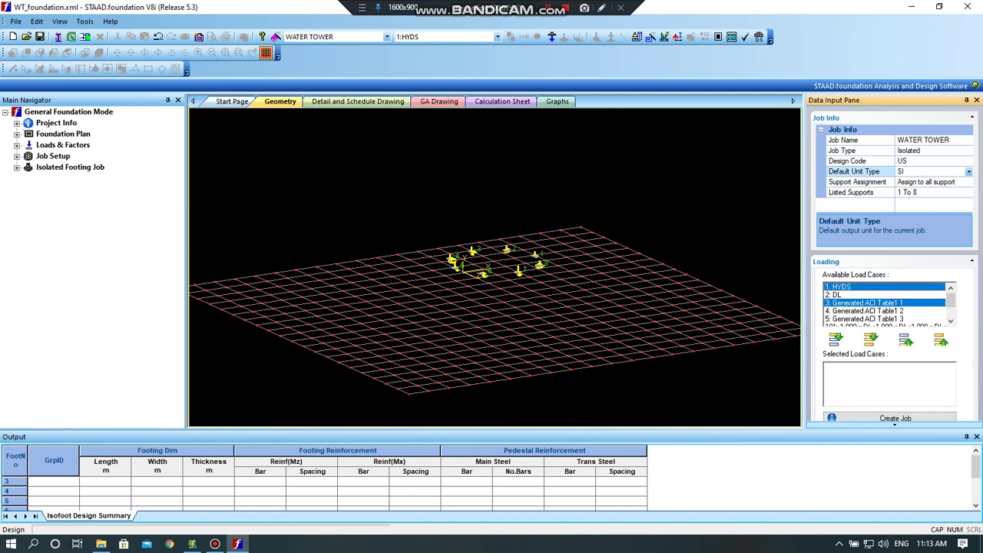
ctrl+click(853, 295)
ctrl+click(853, 295)
ctrl+click(868, 319)
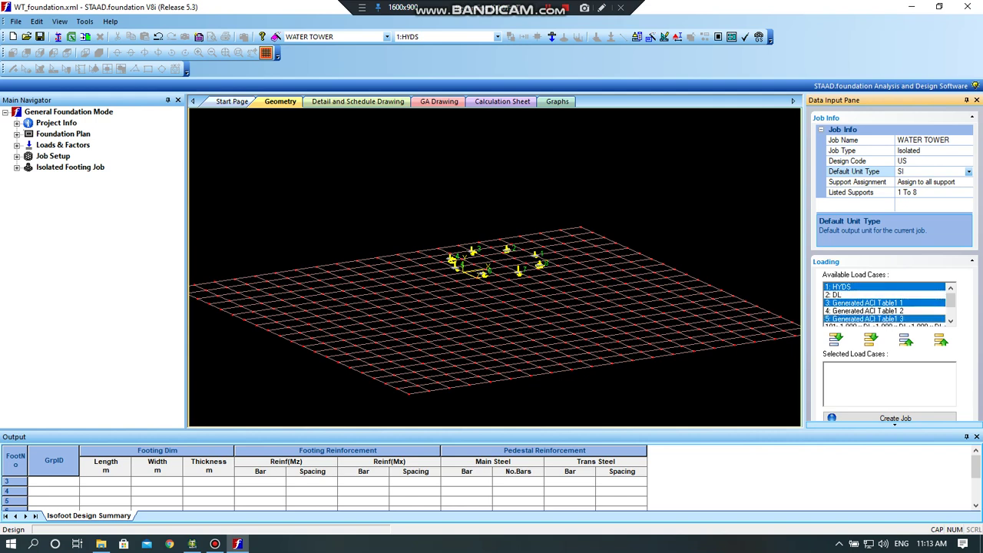
click(853, 287)
click(868, 303)
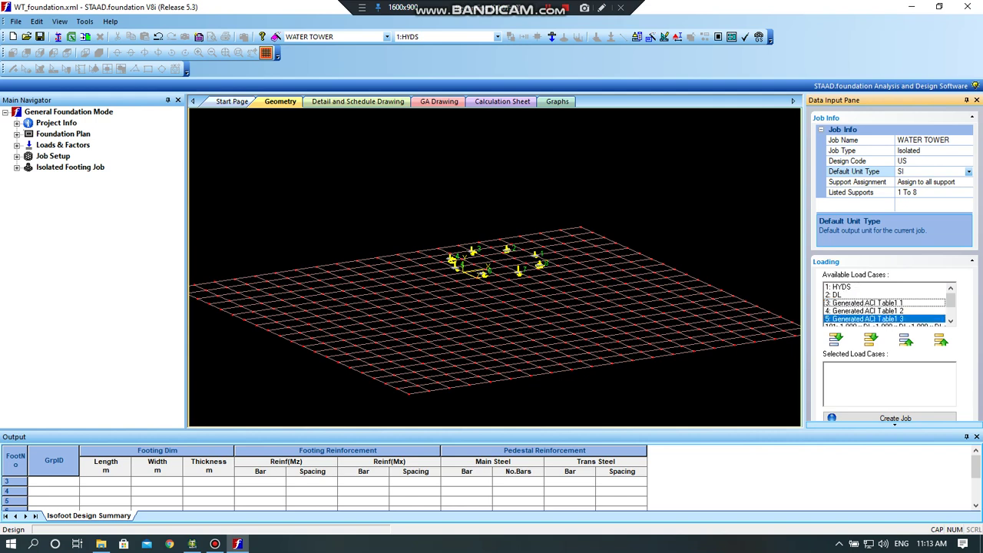
click(869, 319)
Move the HYDS and DL load cases into the job's selected load cases and try to create the job again.
click(852, 288)
click(852, 295)
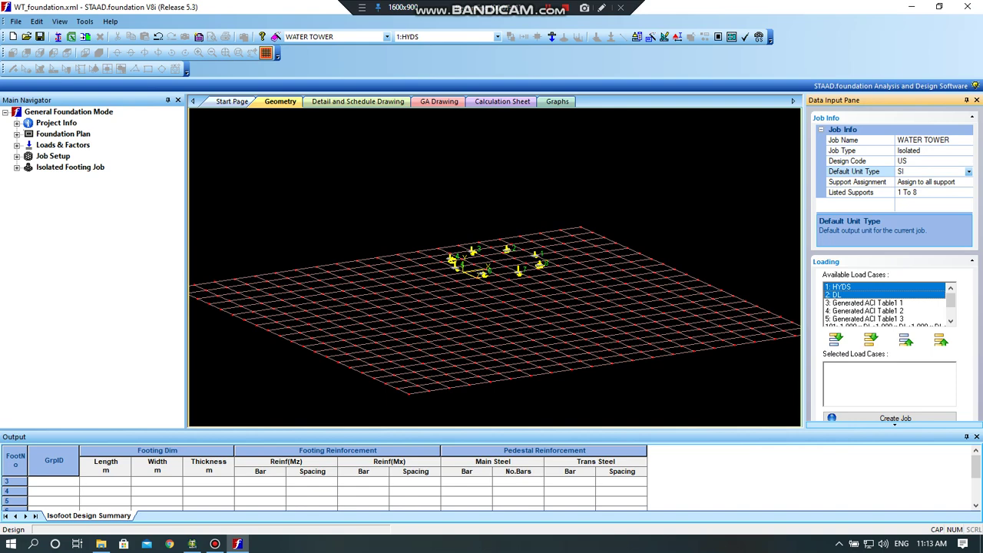
click(836, 338)
click(895, 418)
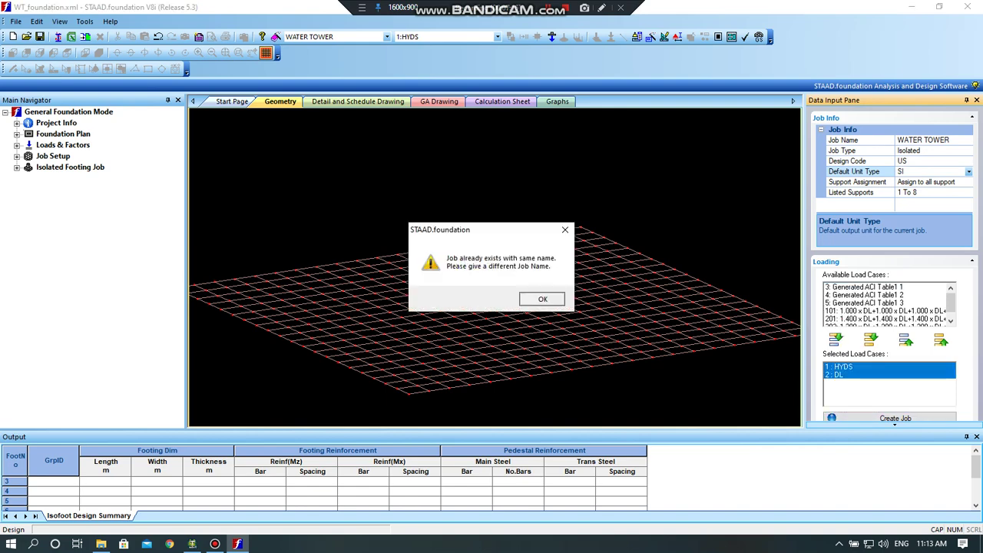
click(541, 298)
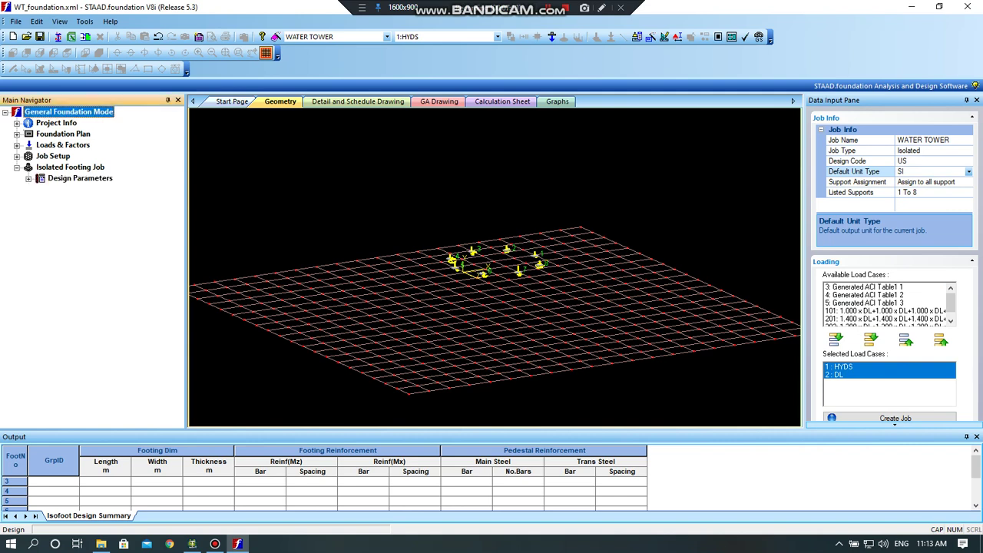
Go through the concrete, soil, footing geometry and sliding parameters without changes and run the isolated footing design.
click(88, 189)
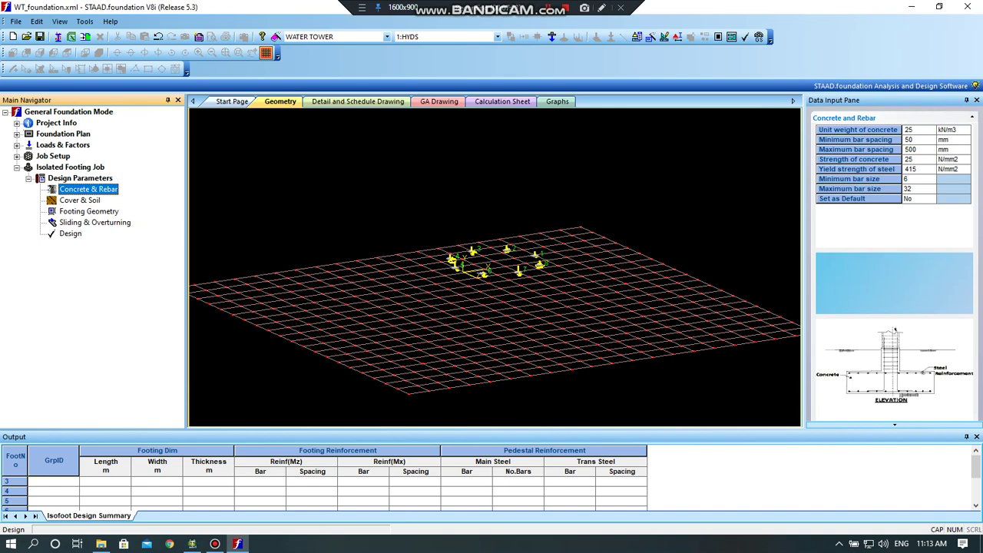
click(80, 201)
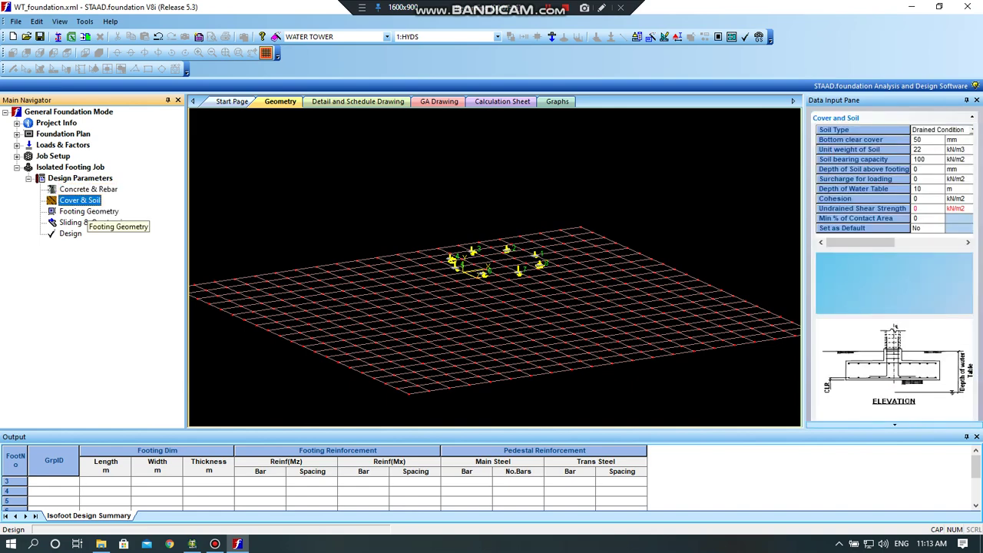
click(89, 211)
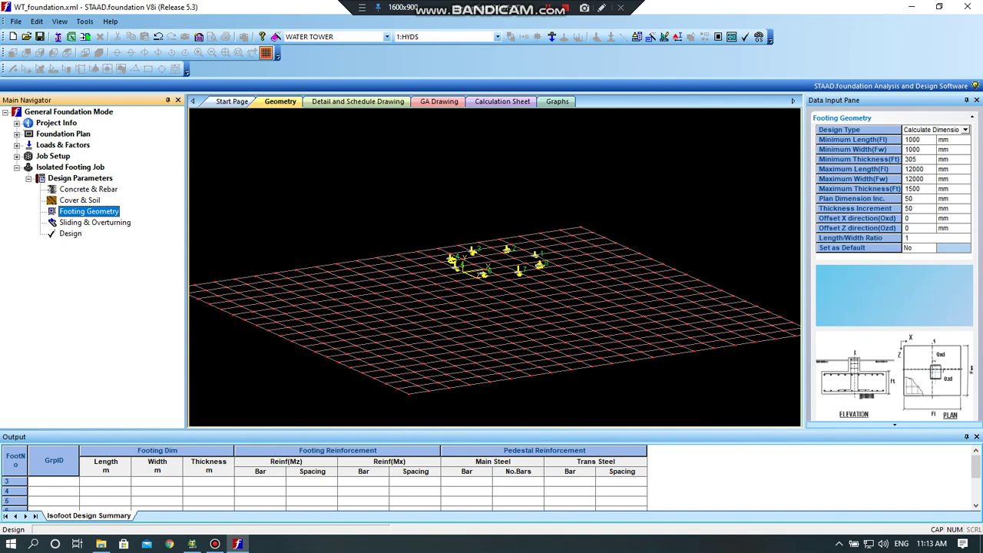
click(95, 222)
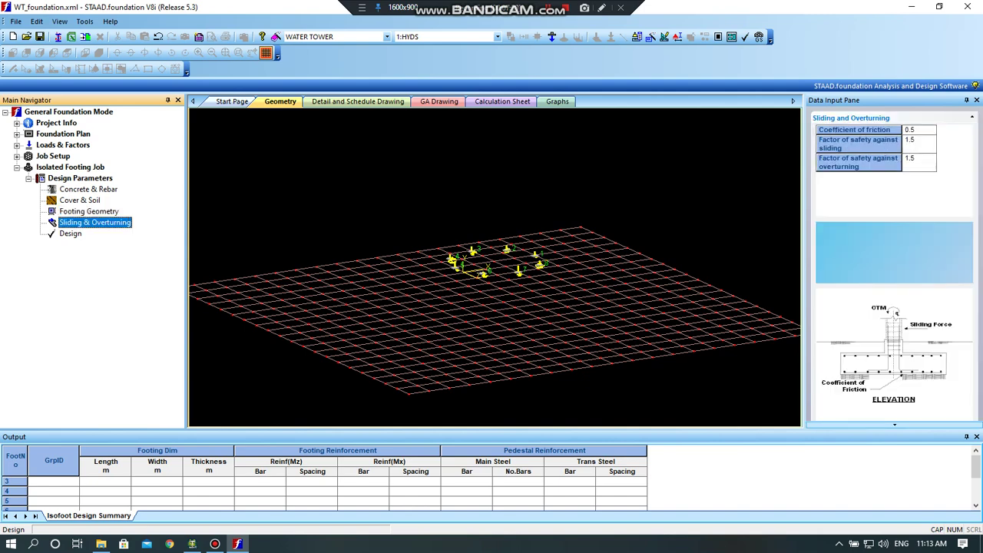
click(70, 234)
key(Return)
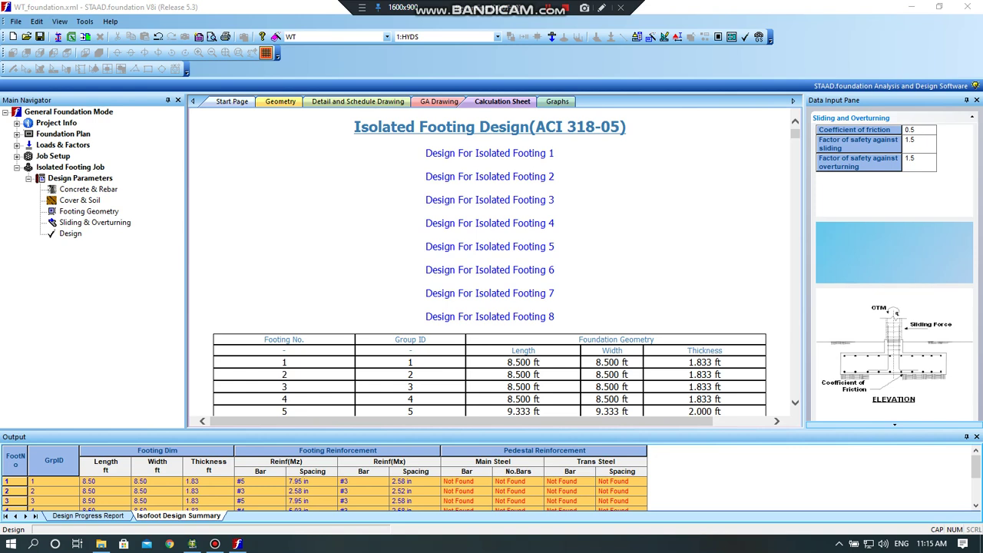
Read the calculation sheet for isolated footing 1, from input values through load combinations, footing size and corner pressures.
click(489, 153)
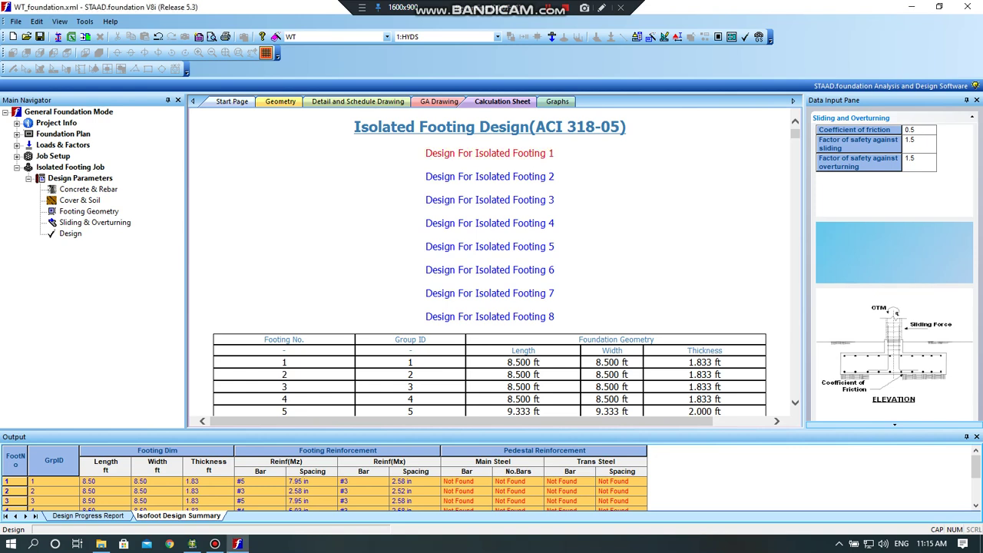
click(490, 153)
scroll(491, 261, down, 15)
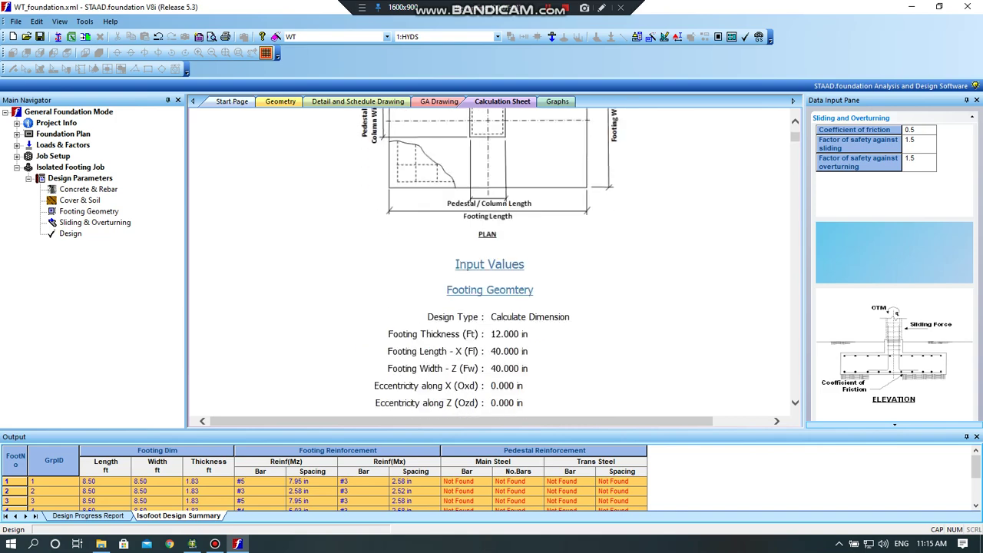
scroll(492, 261, down, 15)
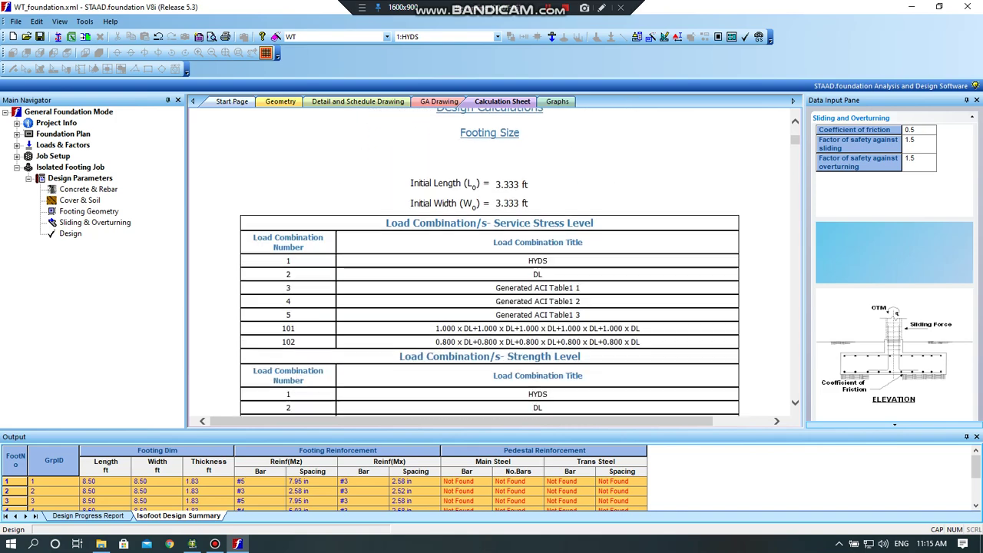
scroll(490, 262, down, 15)
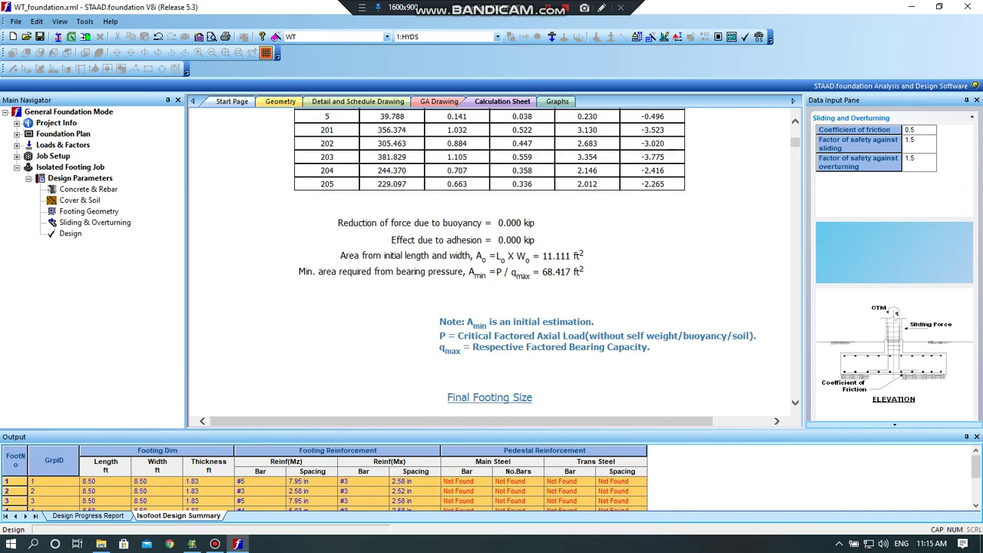
scroll(490, 263, down, 4)
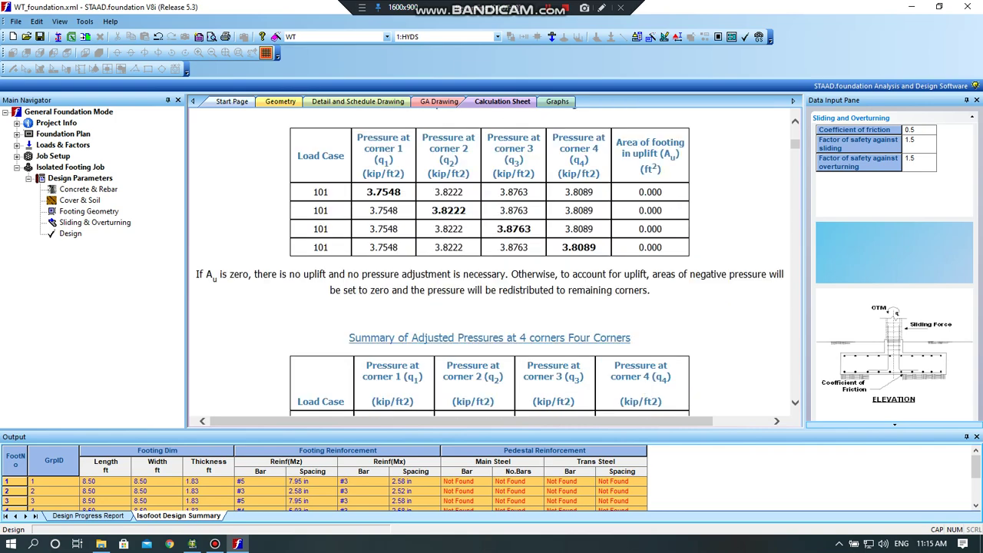
Examine footing 1's detail drawing, including the plan view, bottom reinforcement labels, notes and title block.
click(281, 102)
click(358, 101)
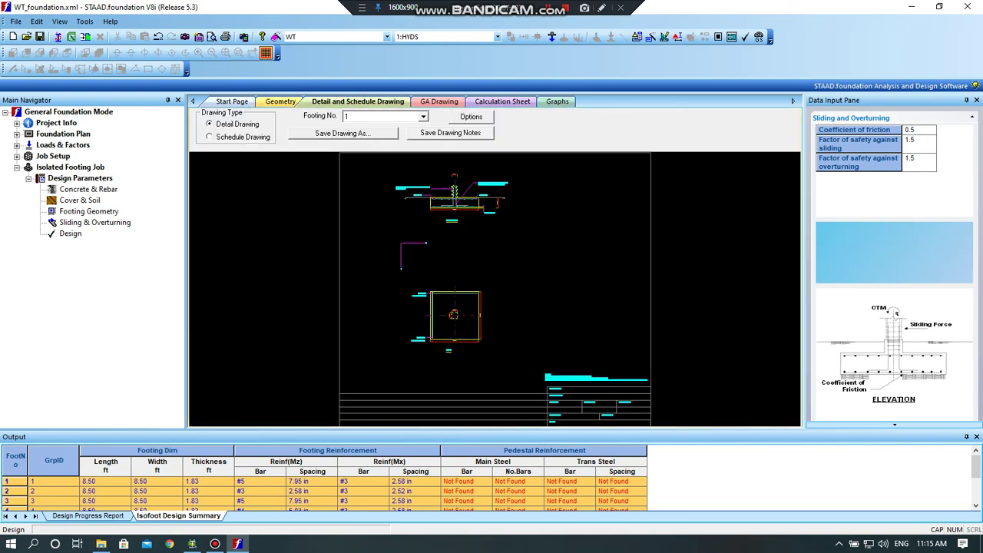
scroll(495, 289, up, 2)
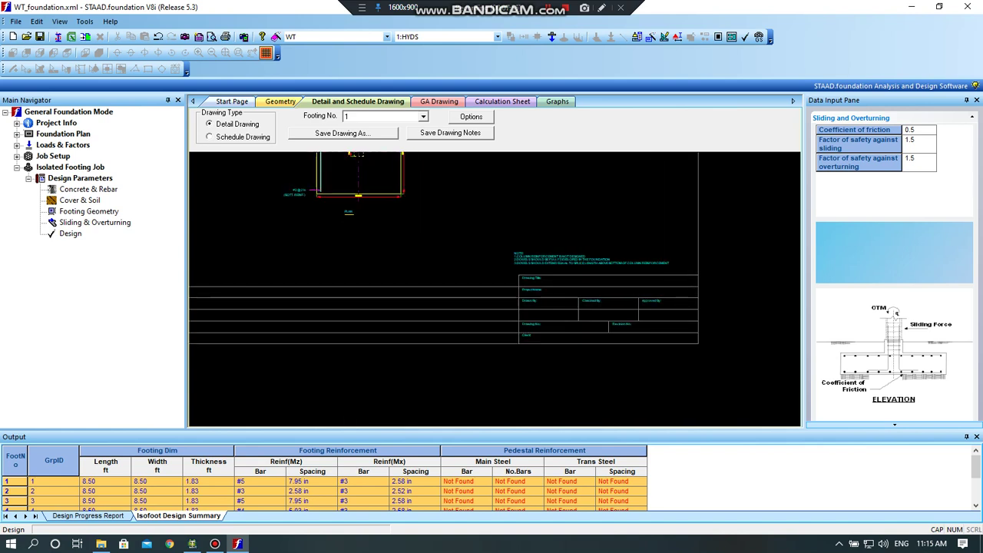
scroll(495, 290, up, 2)
scroll(495, 288, up, 1)
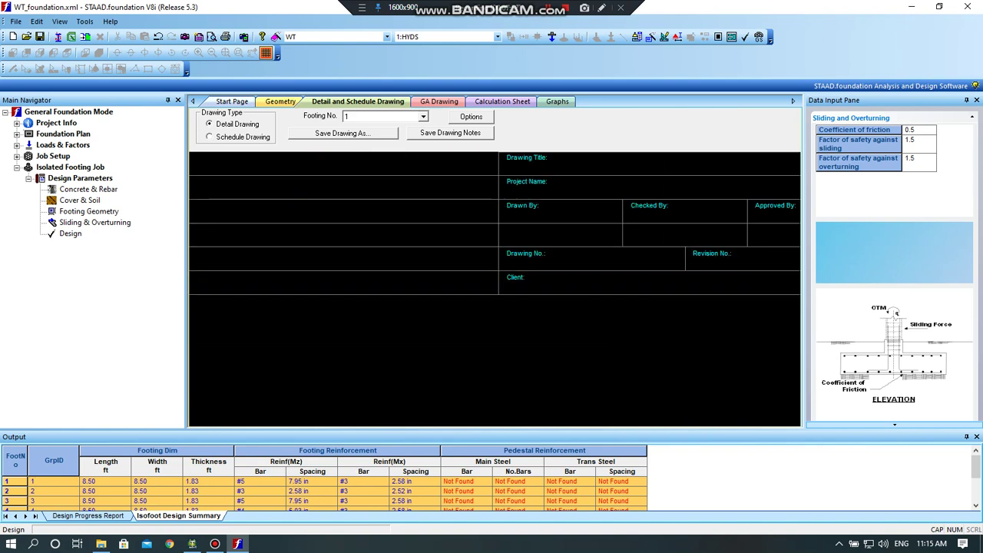
scroll(495, 289, down, 4)
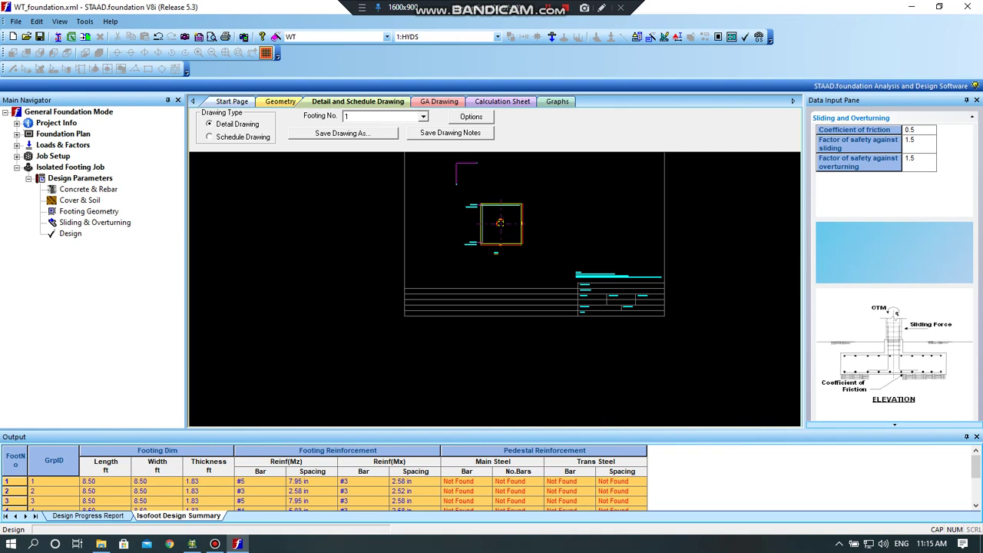
scroll(495, 289, up, 2)
scroll(494, 289, down, 3)
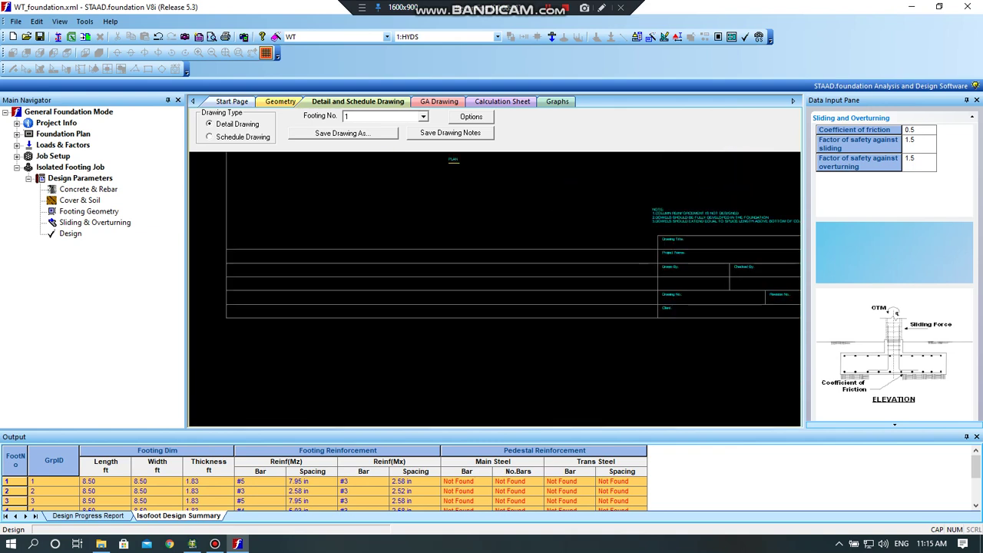
scroll(495, 289, up, 2)
scroll(494, 289, down, 3)
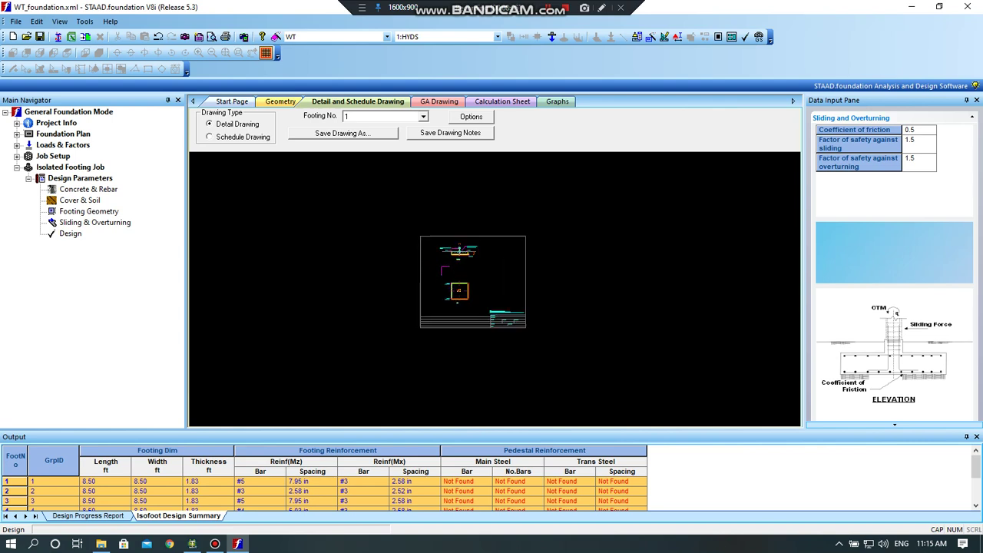
scroll(495, 289, up, 2)
scroll(495, 289, up, 4)
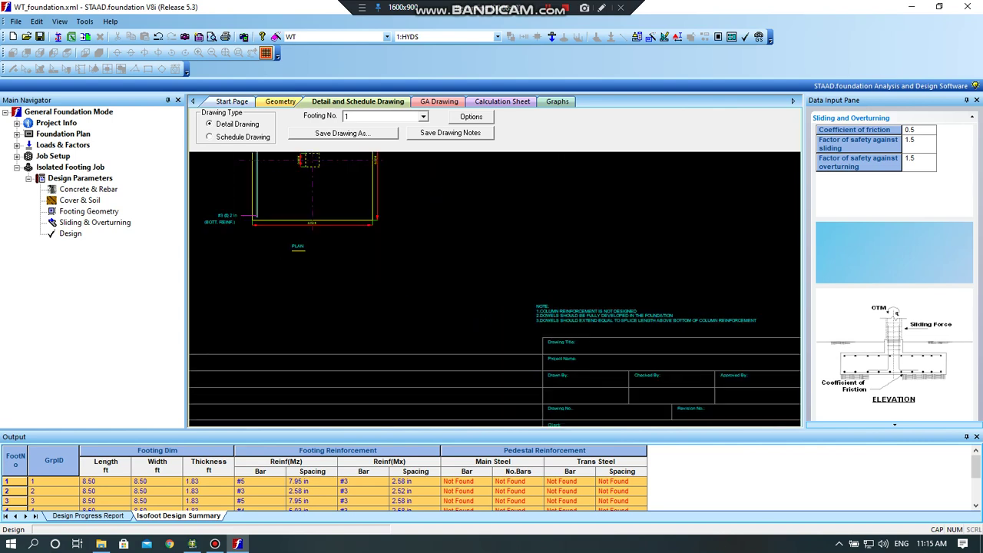
scroll(495, 289, up, 2)
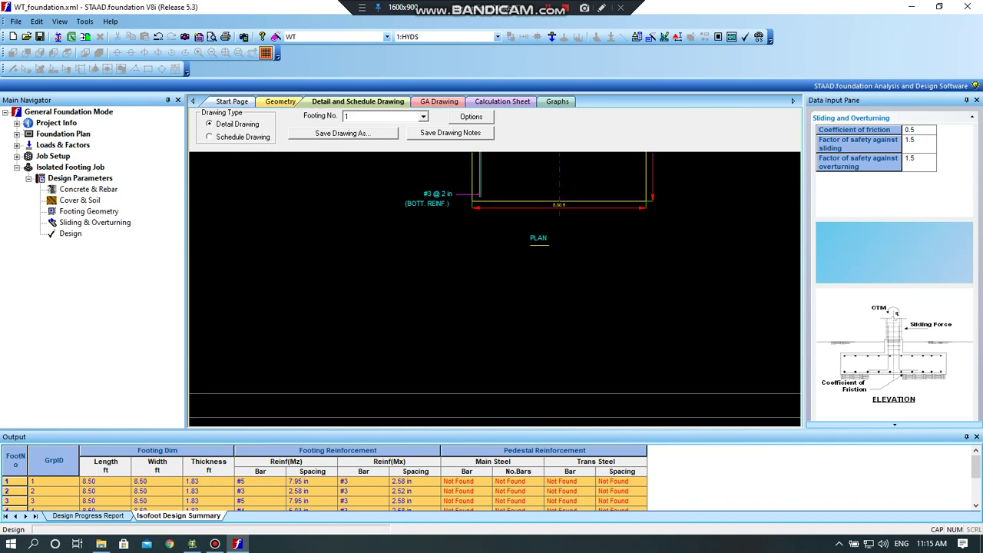
scroll(495, 288, up, 2)
scroll(495, 289, down, 4)
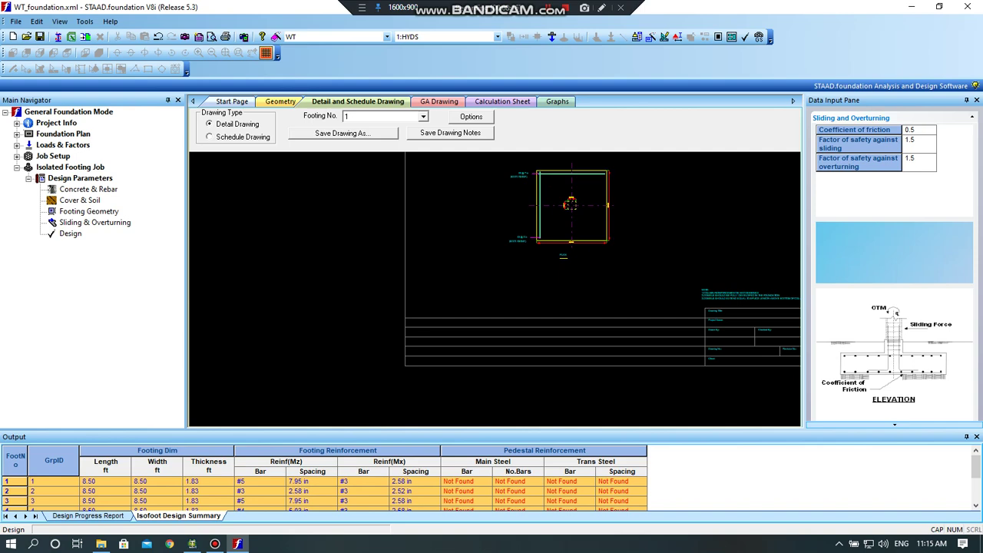
Examine the footings' schedule drawing and general arrangement drawing, and return to the calculation sheet.
click(242, 137)
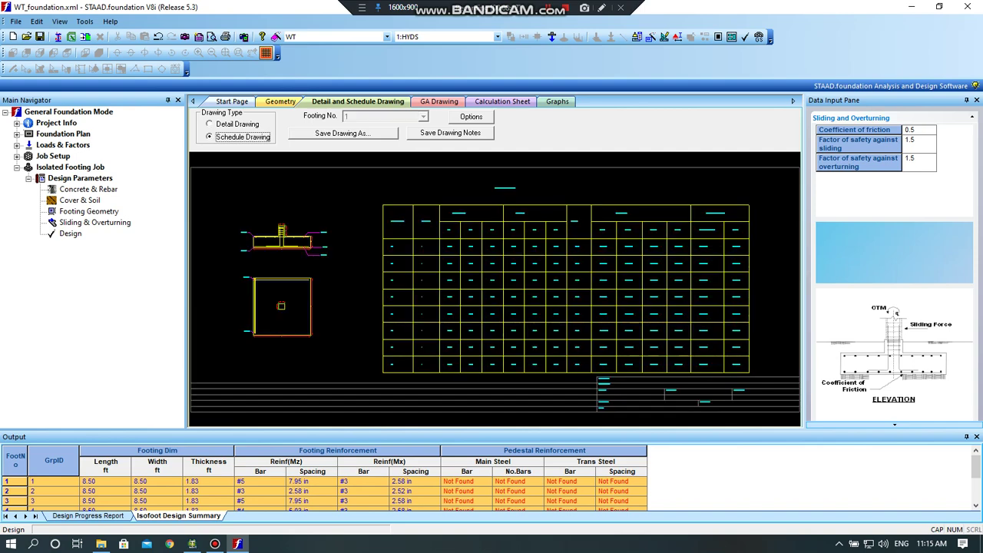
scroll(396, 229, down, 4)
scroll(396, 229, up, 10)
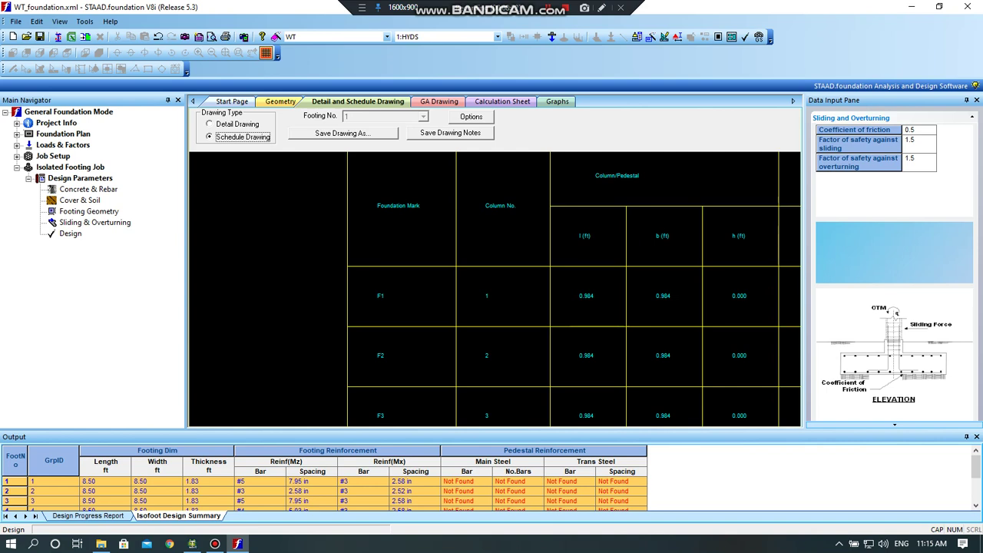
scroll(380, 231, up, 3)
click(439, 102)
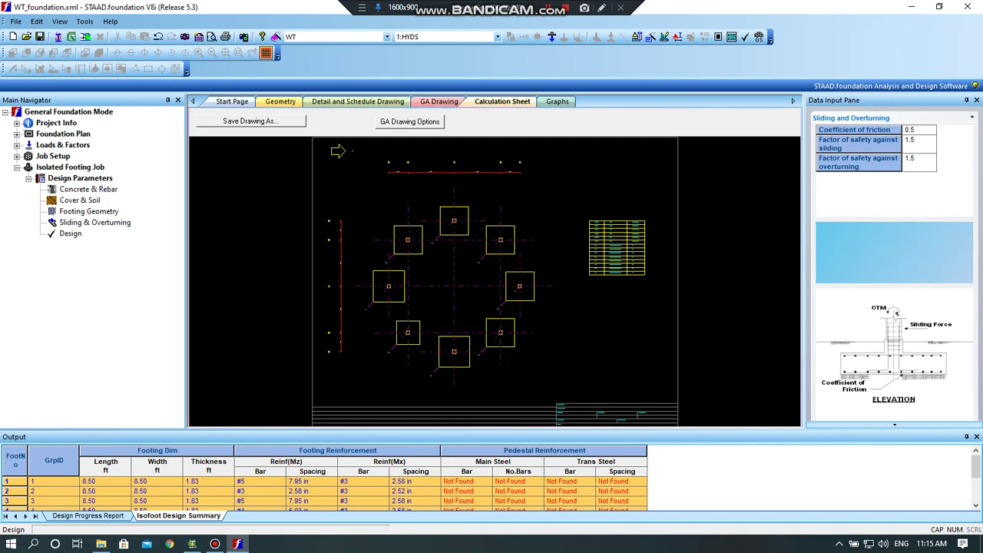
click(503, 101)
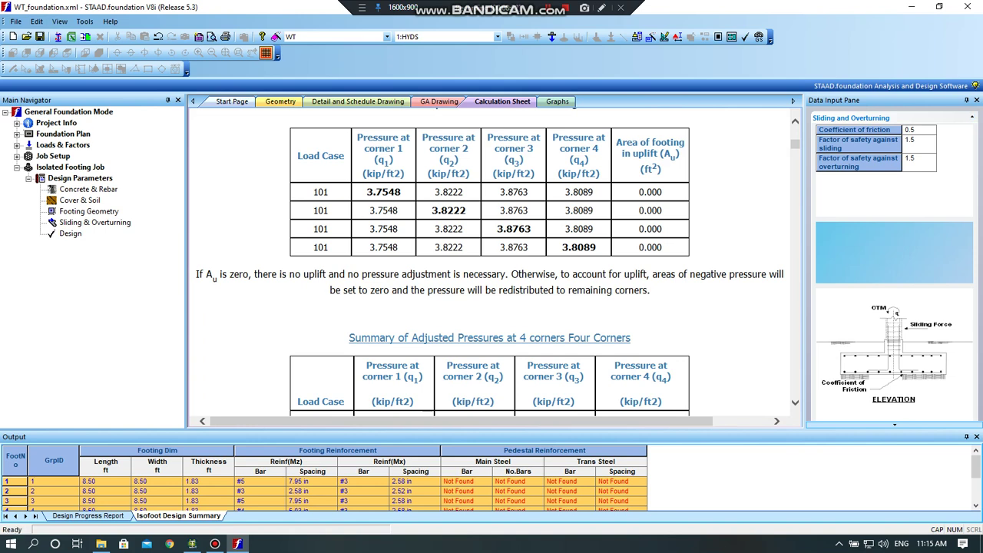